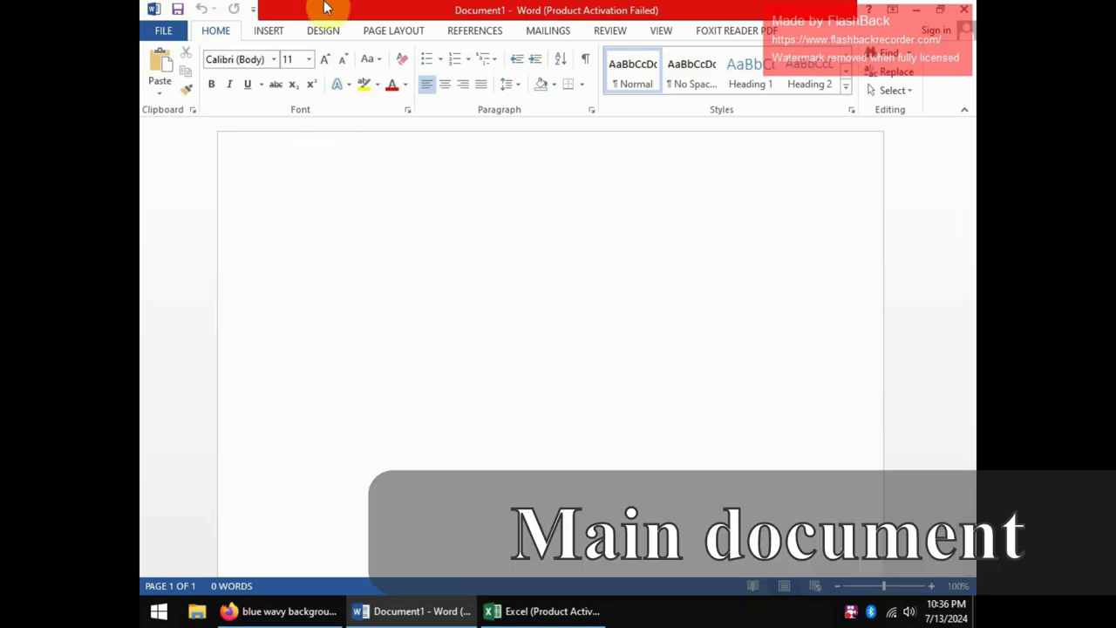
- Draw a rounded rectangle about 3.29" wide in the upper-left area of the blank page
{"action": "left_click", "coordinate": [325, 37]}
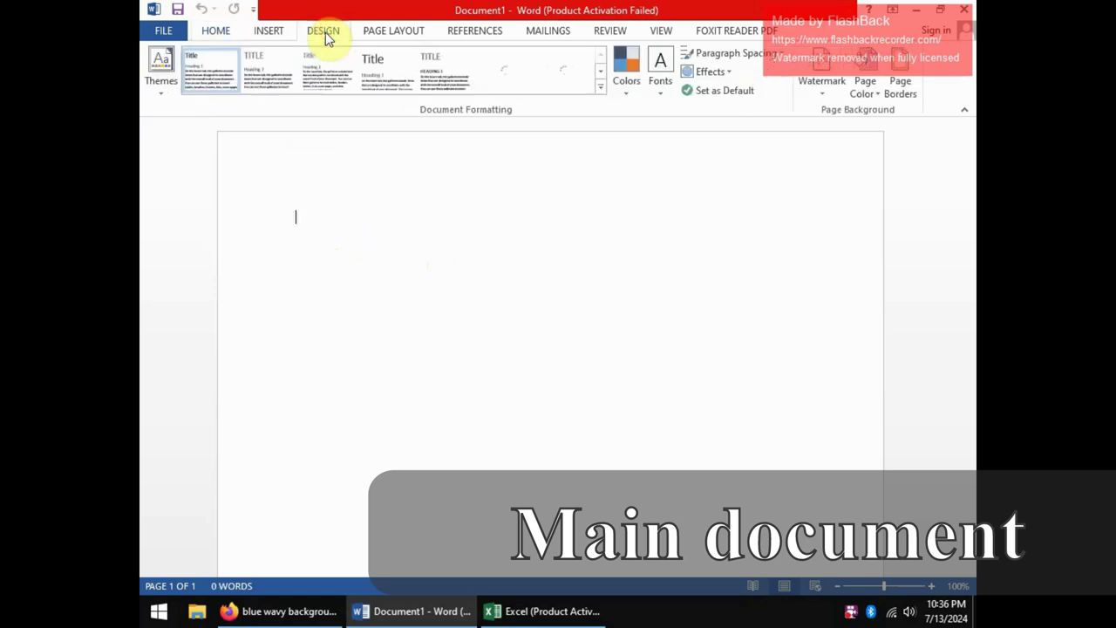
{"action": "left_click", "coordinate": [268, 31]}
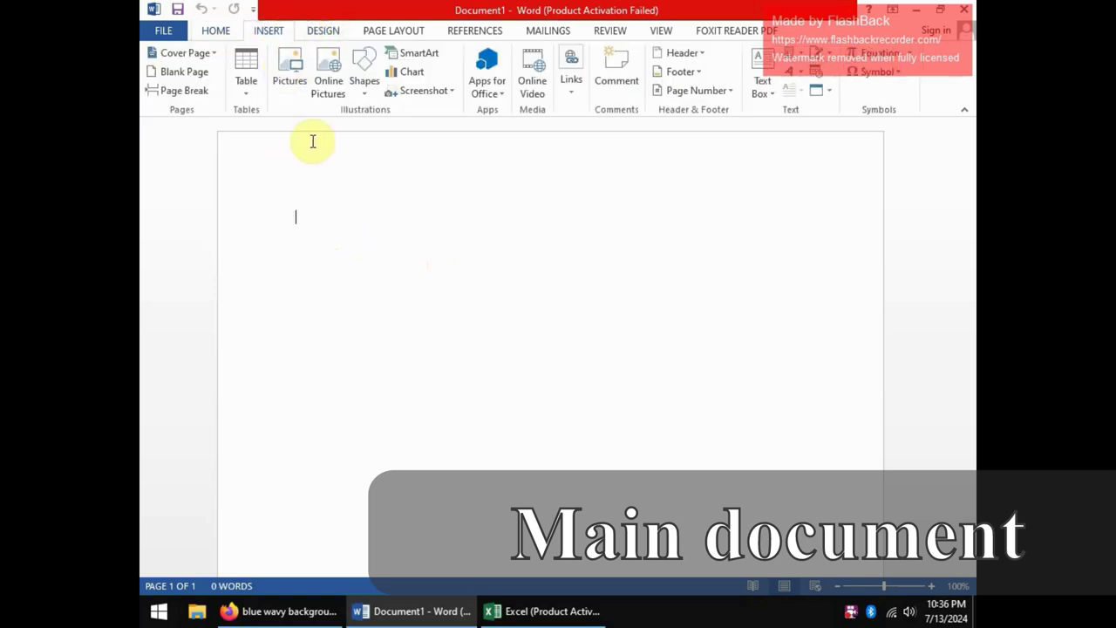
{"action": "left_click", "coordinate": [368, 80]}
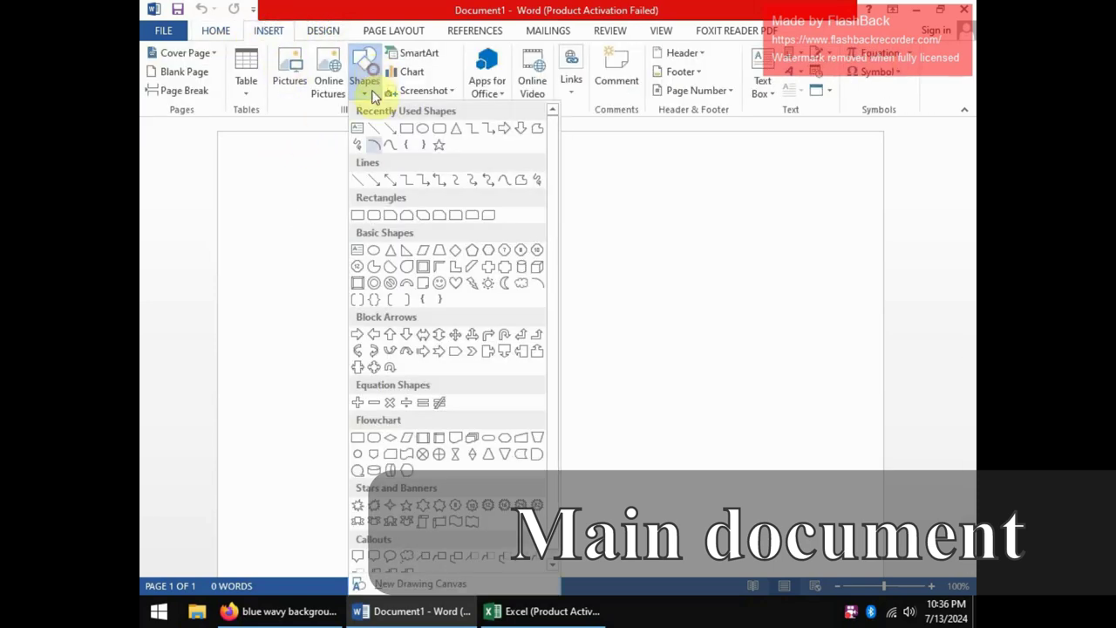
{"action": "left_click", "coordinate": [448, 131]}
{"action": "left_click_drag", "start_coordinate": [304, 221], "coordinate": [563, 367]}
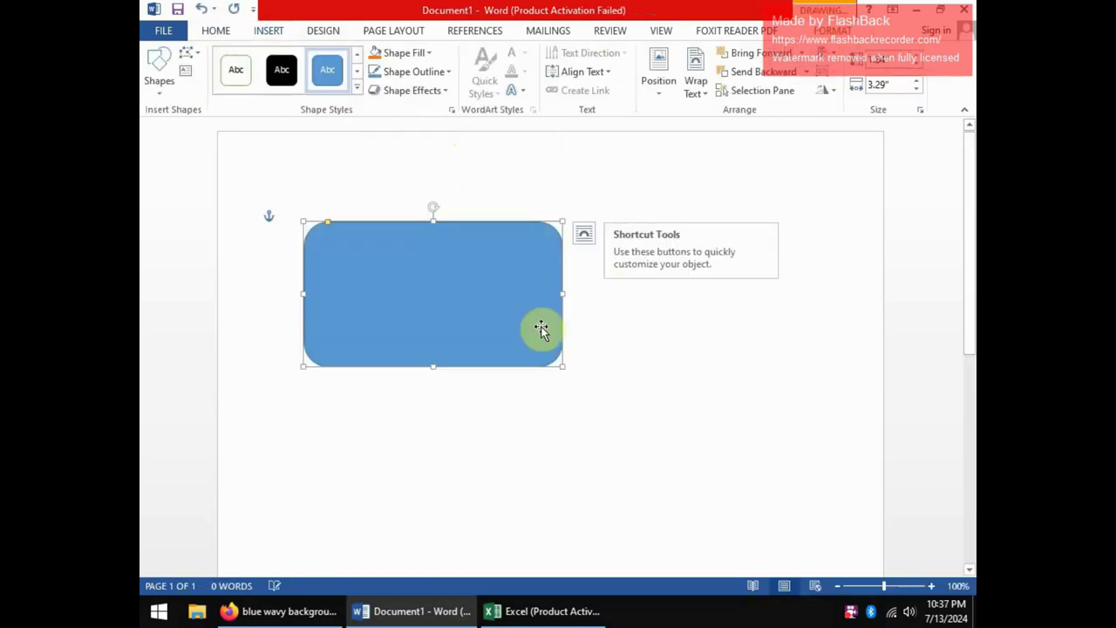
- Give the rounded rectangle a white fill and a blue outline
{"action": "right_click", "coordinate": [393, 242]}
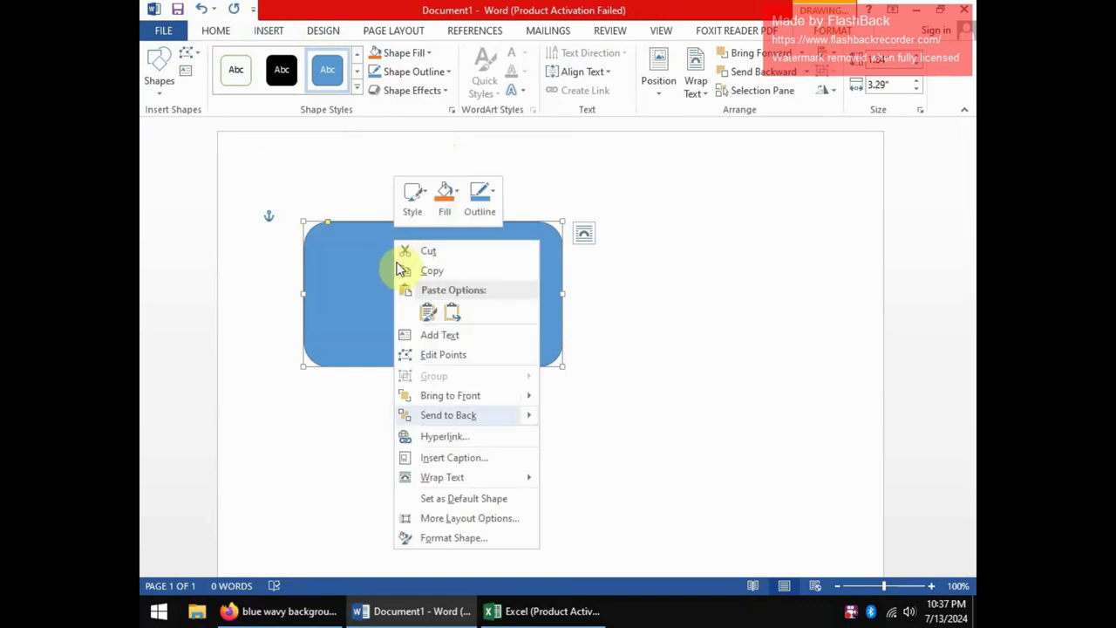
{"action": "left_click", "coordinate": [446, 197]}
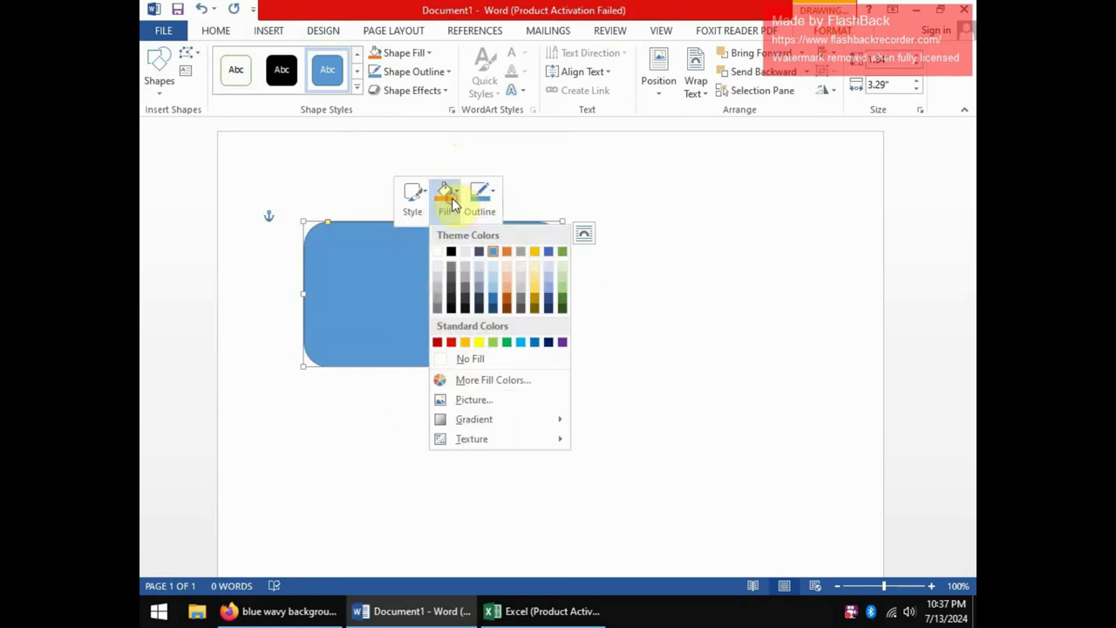
{"action": "left_click", "coordinate": [440, 252]}
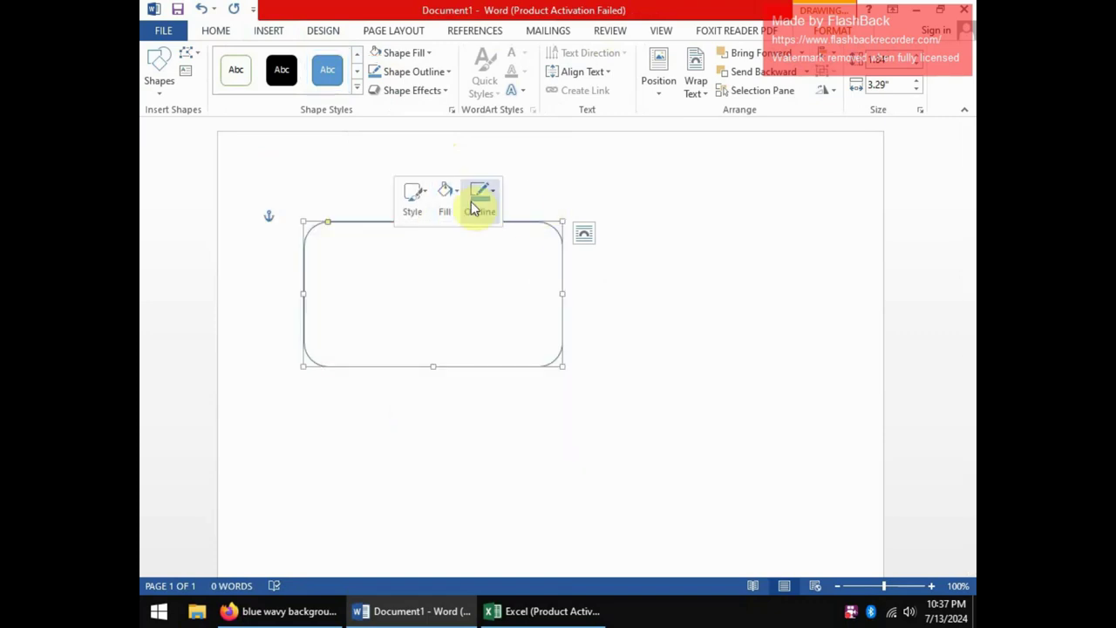
{"action": "left_click", "coordinate": [490, 207]}
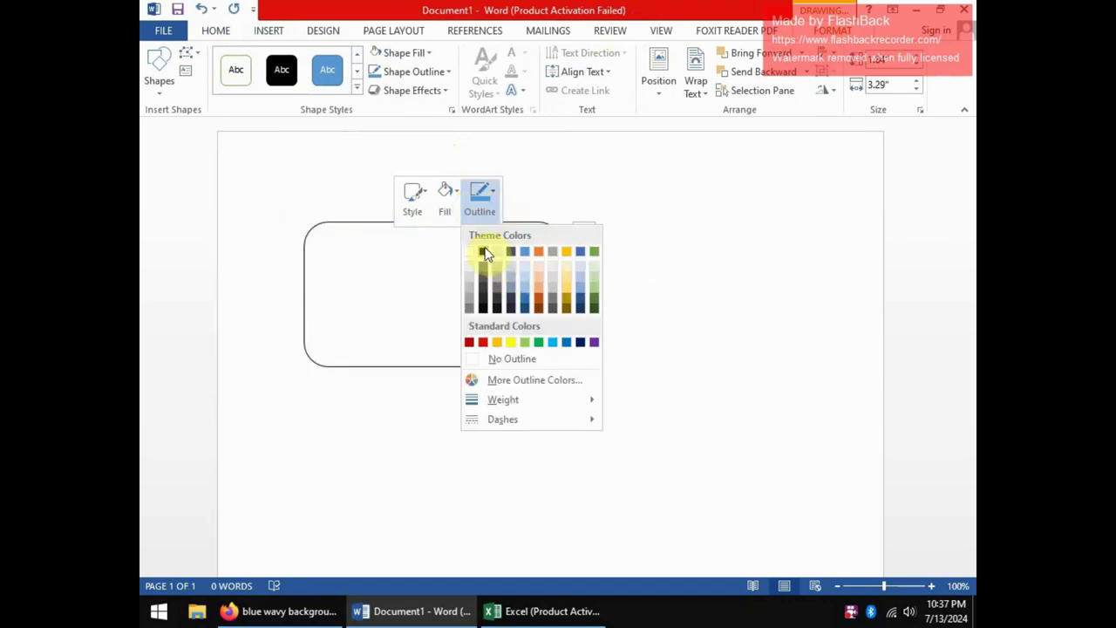
{"action": "left_click", "coordinate": [580, 253]}
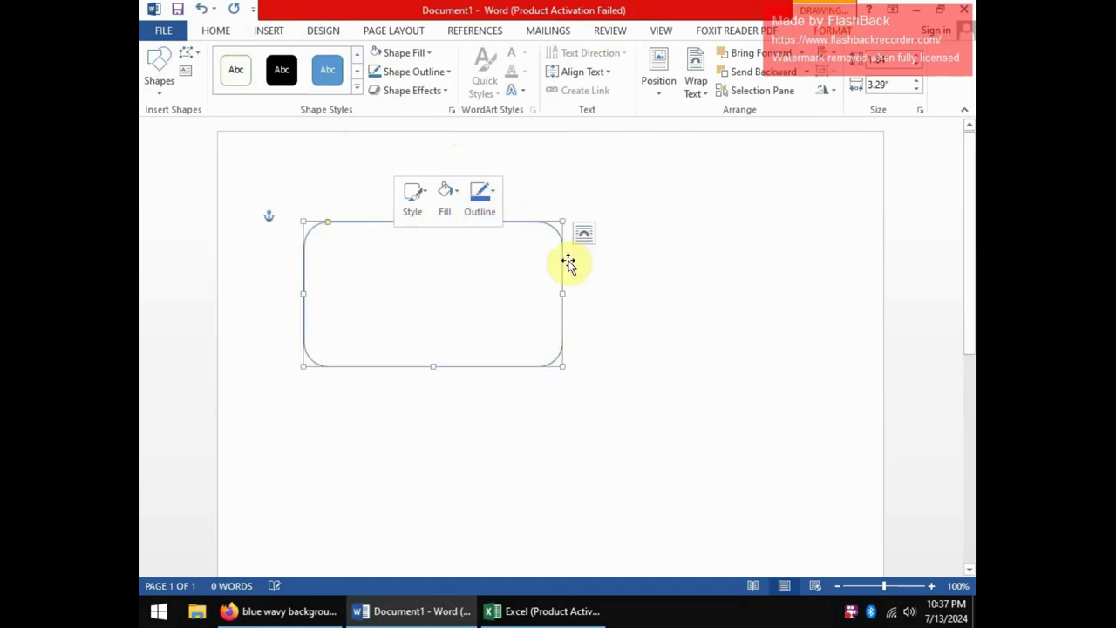
{"action": "left_click", "coordinate": [650, 300]}
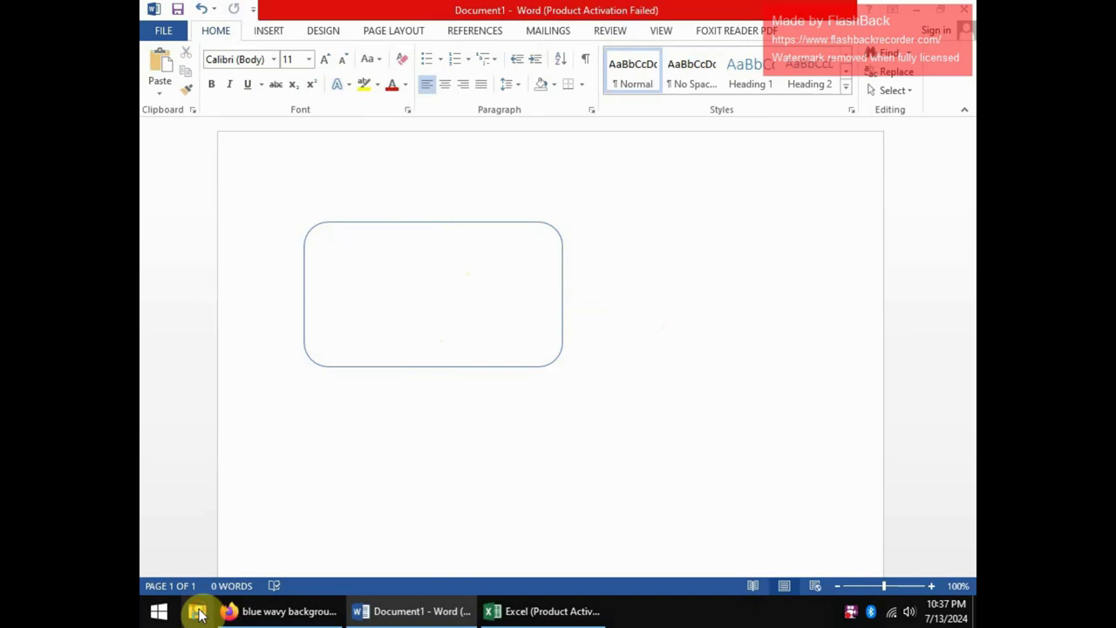
- Switch to File Explorer and copy the "blue wavy background" image from the Downloads folder
{"action": "left_click", "coordinate": [198, 614]}
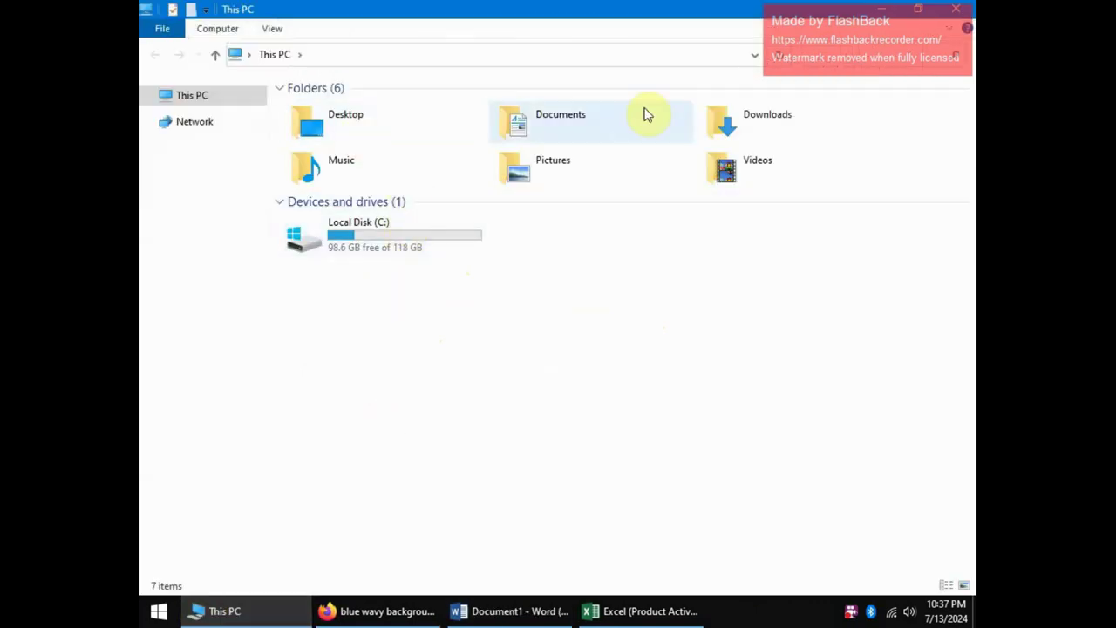
{"action": "double_click", "coordinate": [697, 126]}
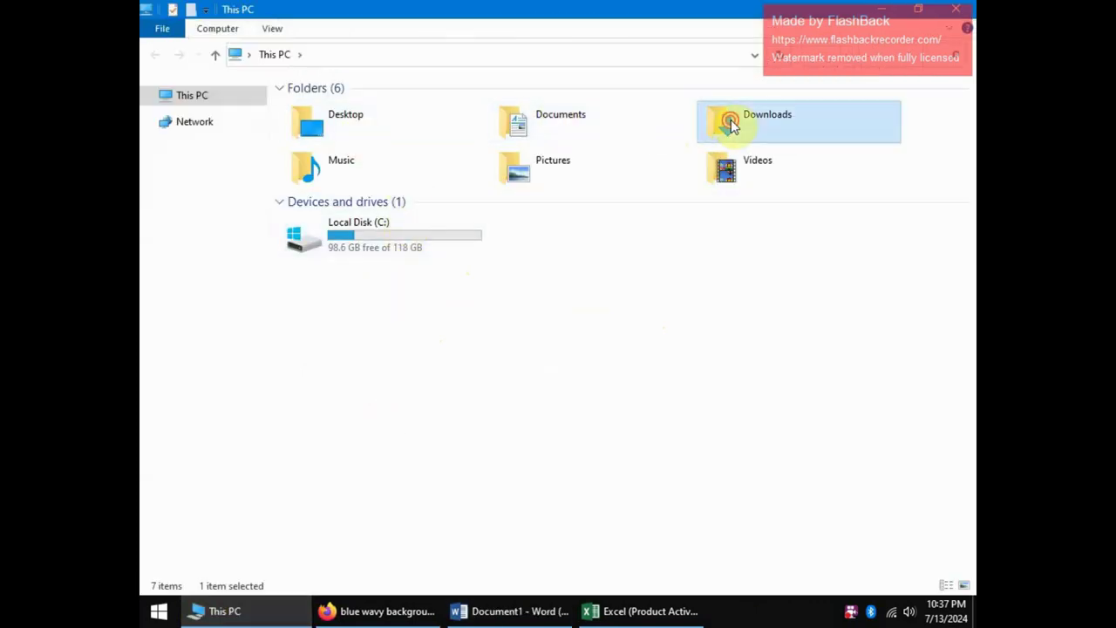
{"action": "right_click", "coordinate": [328, 136]}
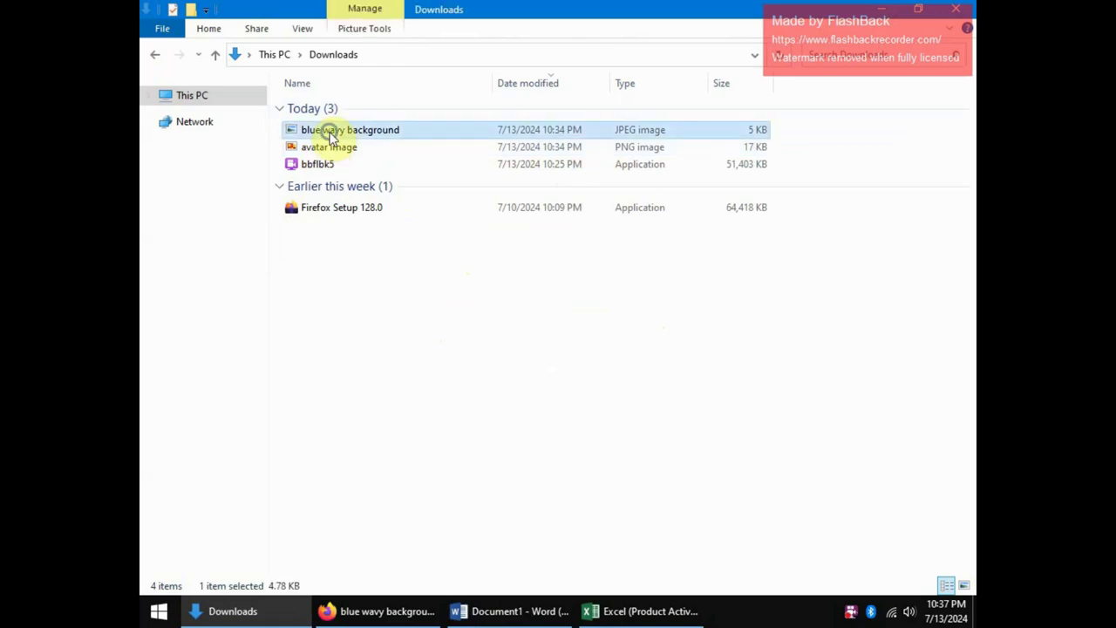
{"action": "left_click", "coordinate": [381, 463]}
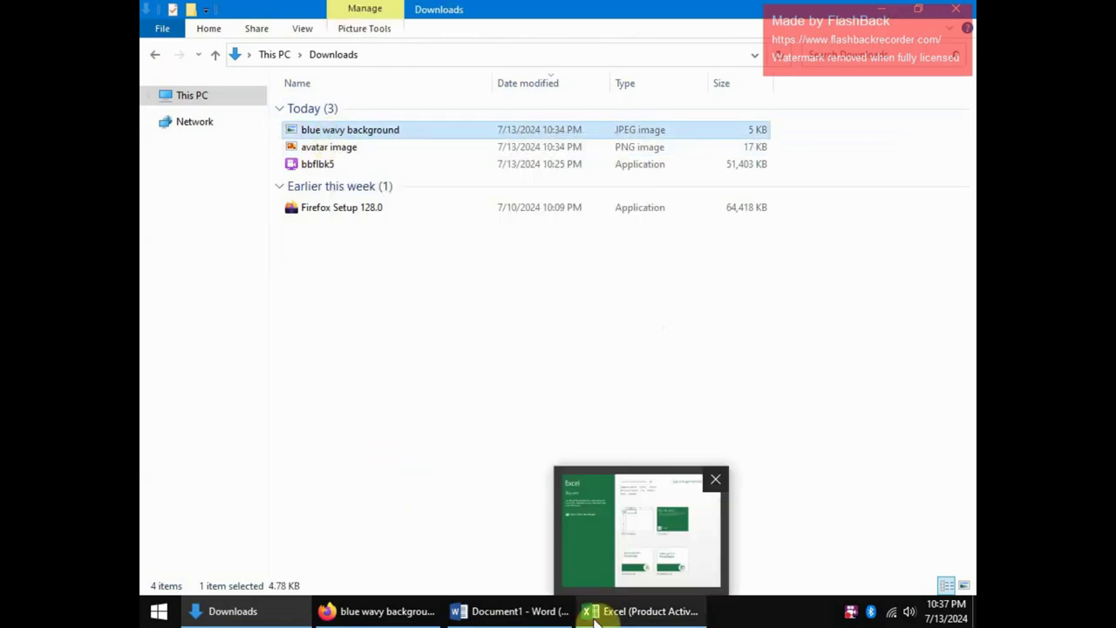
- Return to the Word document and paste the copied background image onto the page
{"action": "left_click", "coordinate": [502, 610]}
{"action": "right_click", "coordinate": [684, 280]}
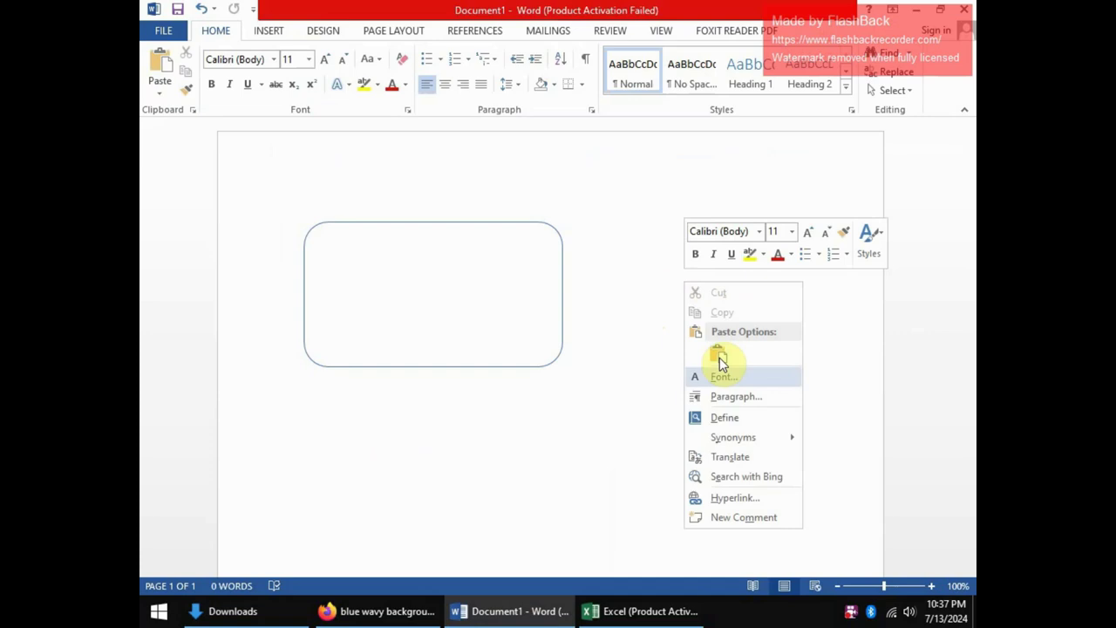
{"action": "left_click", "coordinate": [720, 375]}
{"action": "key", "text": "Escape"}
{"action": "right_click", "coordinate": [732, 294]}
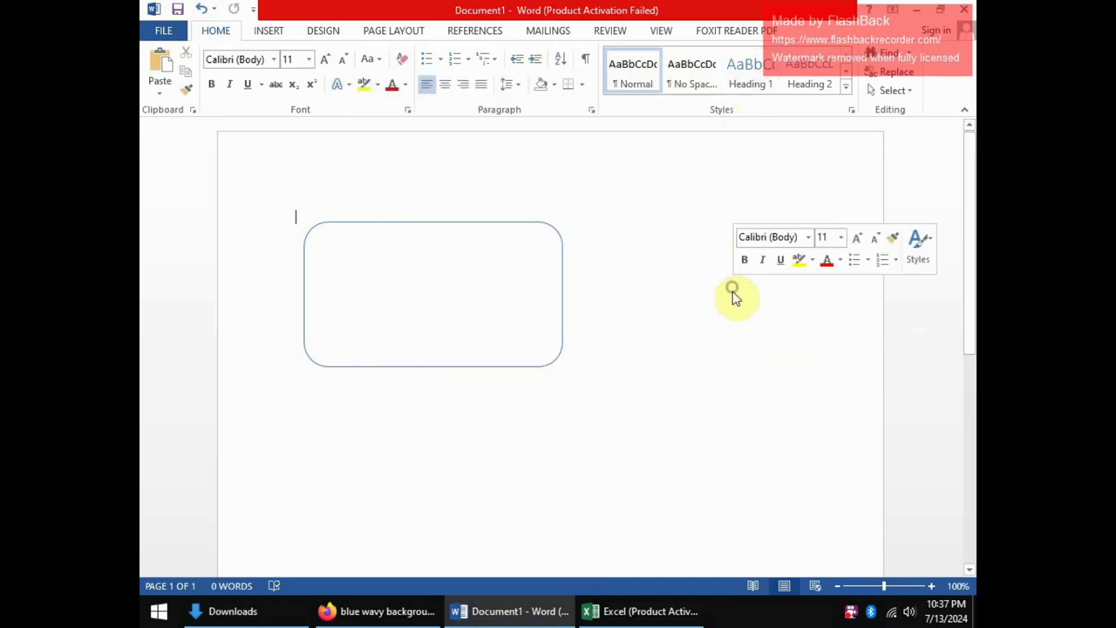
{"action": "left_click", "coordinate": [767, 366]}
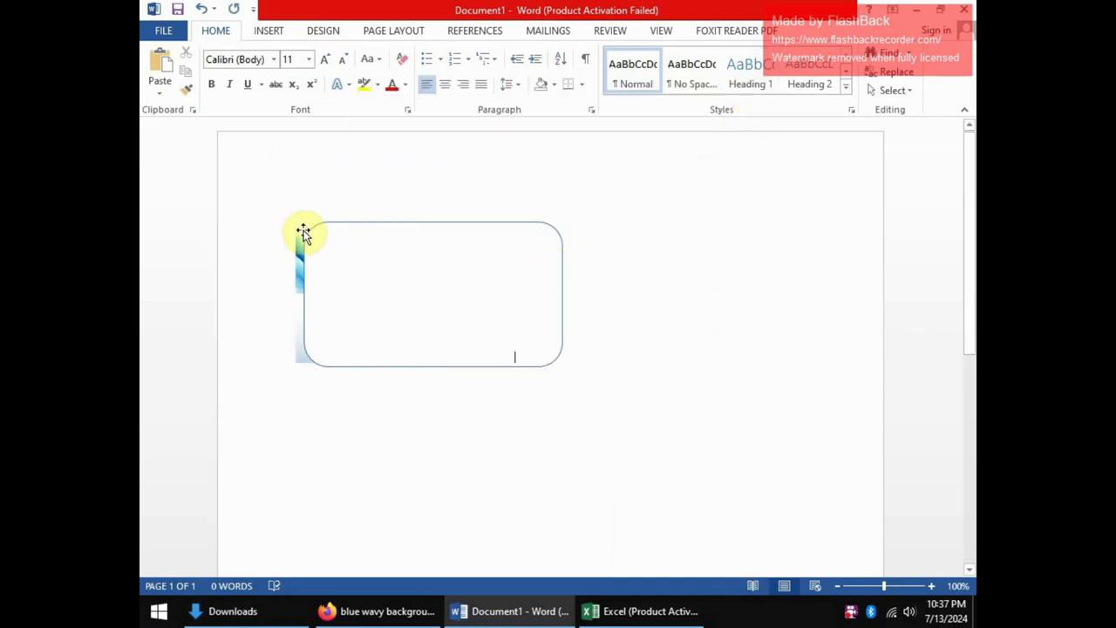
- Set the background picture's text wrapping to In Front of Text and move it over the rounded rectangle
{"action": "left_click", "coordinate": [301, 279]}
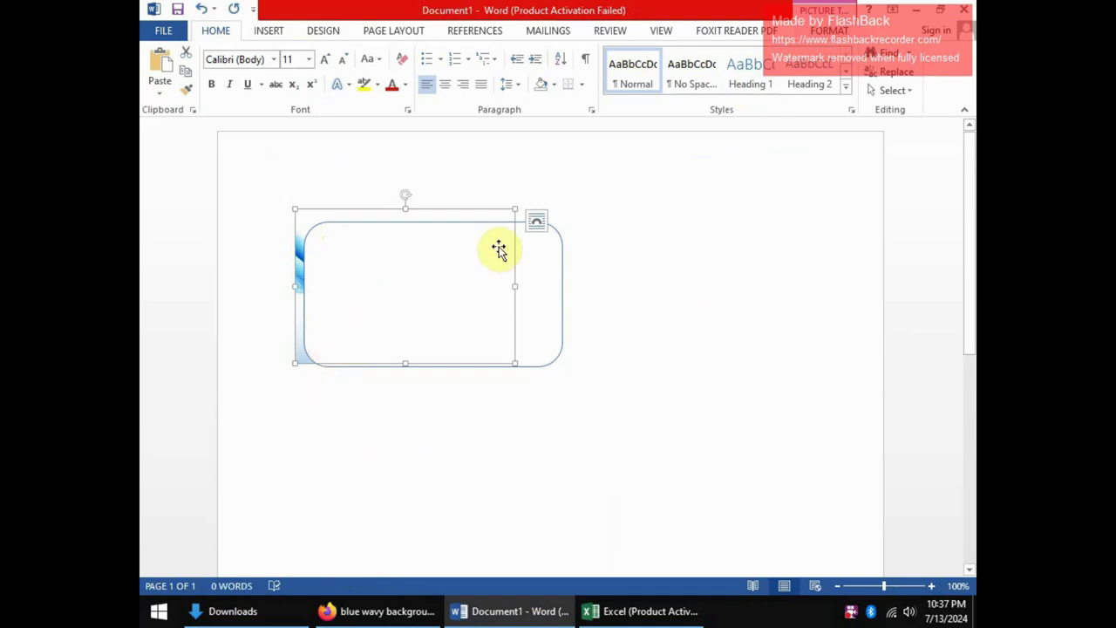
{"action": "left_click", "coordinate": [536, 220]}
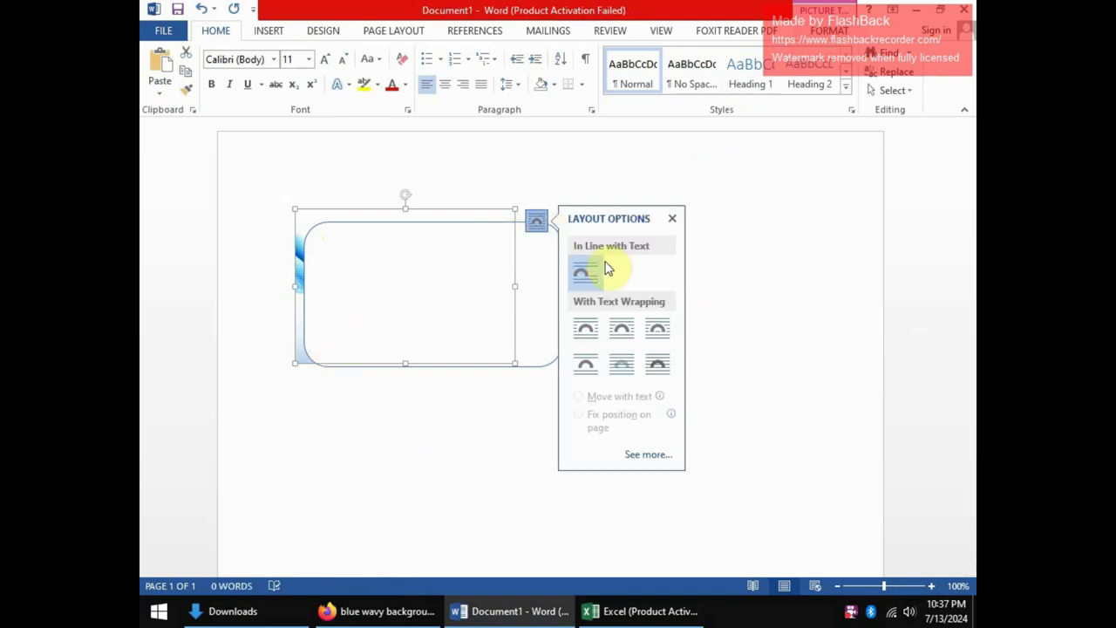
{"action": "left_click", "coordinate": [657, 364]}
{"action": "left_click", "coordinate": [518, 438]}
{"action": "left_click_drag", "start_coordinate": [416, 252], "coordinate": [399, 291]}
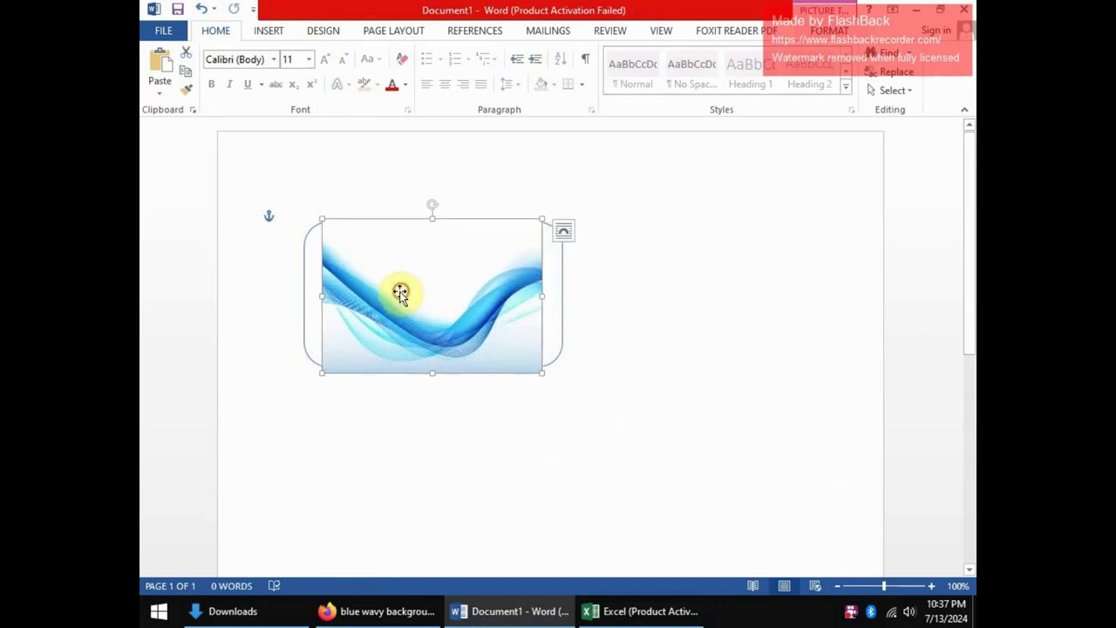
- Stretch the background picture sideways to the rounded rectangle's width and shorten its lower edge to match the shape
{"action": "left_click_drag", "start_coordinate": [321, 297], "coordinate": [303, 300]}
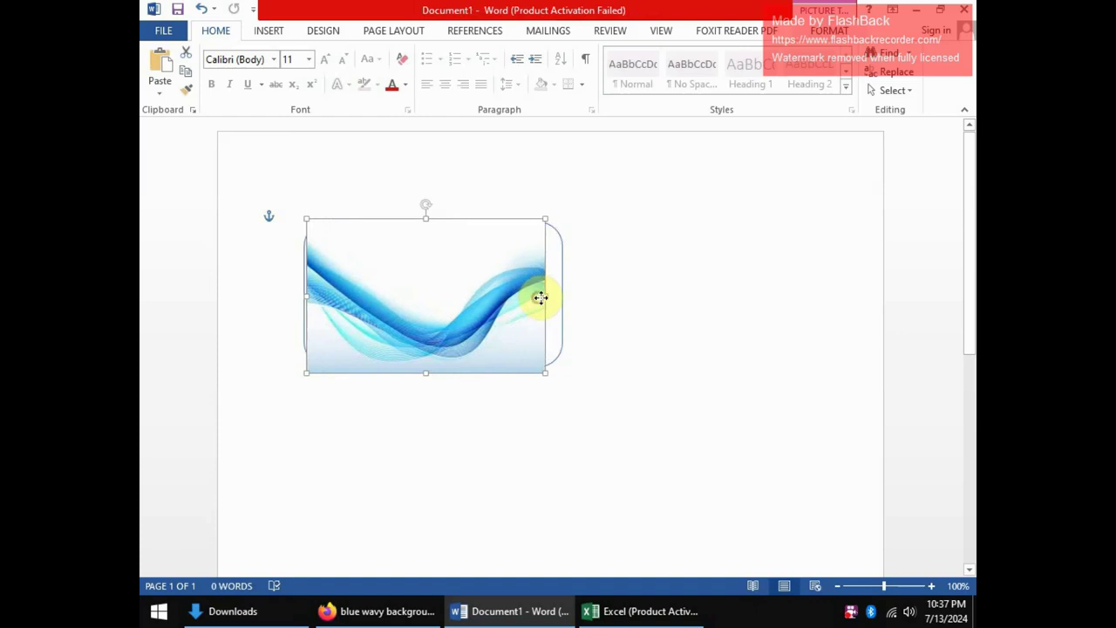
{"action": "left_click_drag", "start_coordinate": [541, 295], "coordinate": [561, 294]}
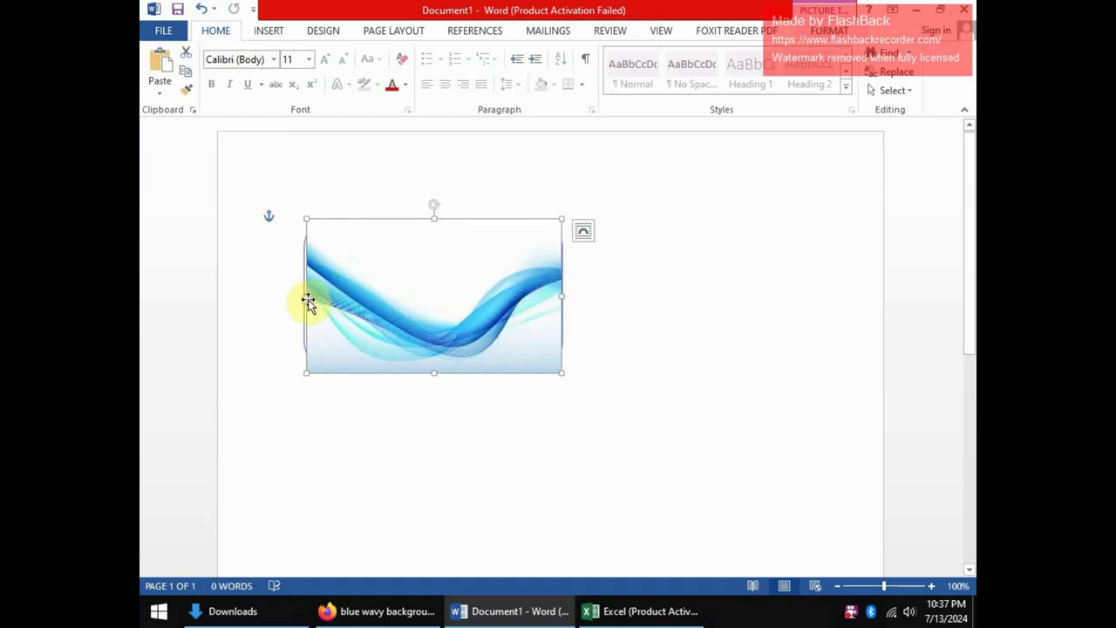
{"action": "left_click_drag", "start_coordinate": [305, 297], "coordinate": [303, 298]}
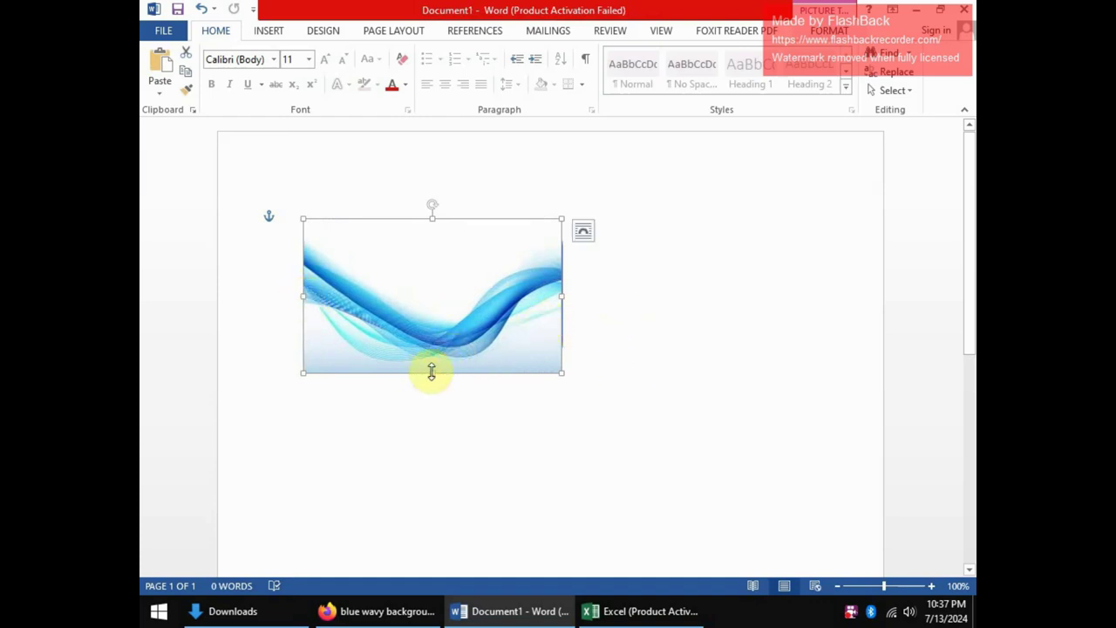
{"action": "left_click_drag", "start_coordinate": [432, 373], "coordinate": [435, 366]}
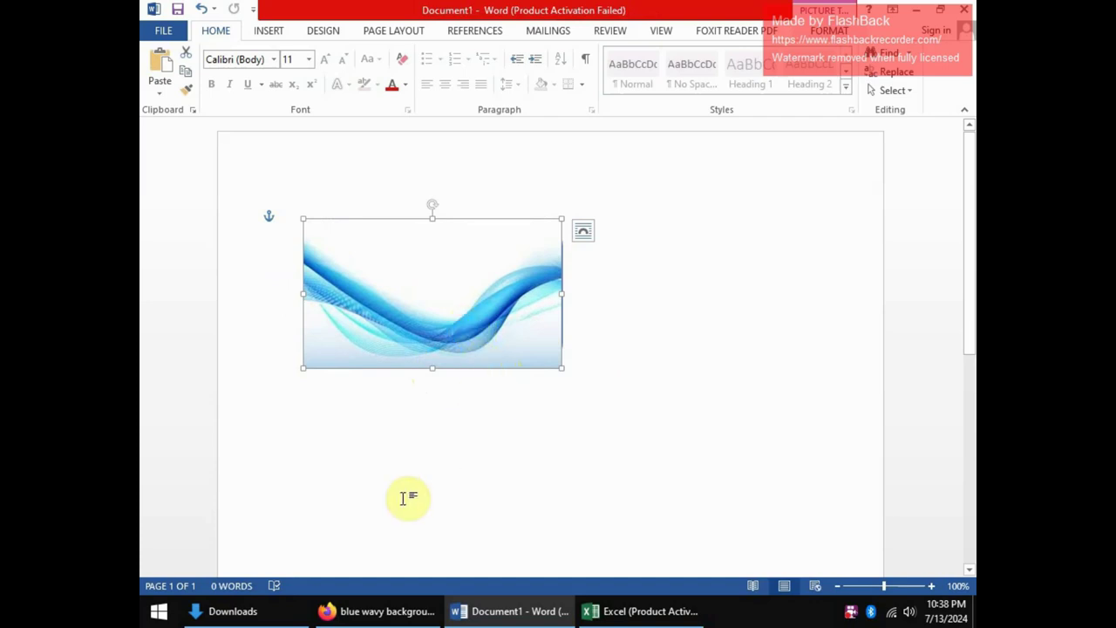
- Copy "avatar image" from the Downloads folder in File Explorer and paste it into the Word document
{"action": "mouse_move", "coordinate": [359, 619]}
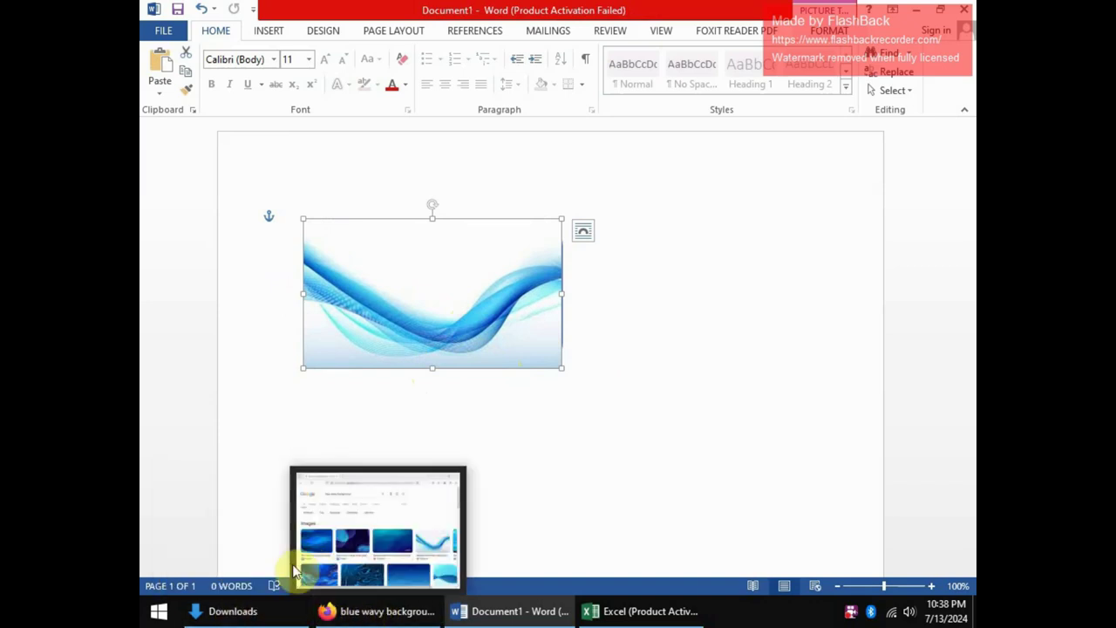
{"action": "left_click", "coordinate": [253, 619]}
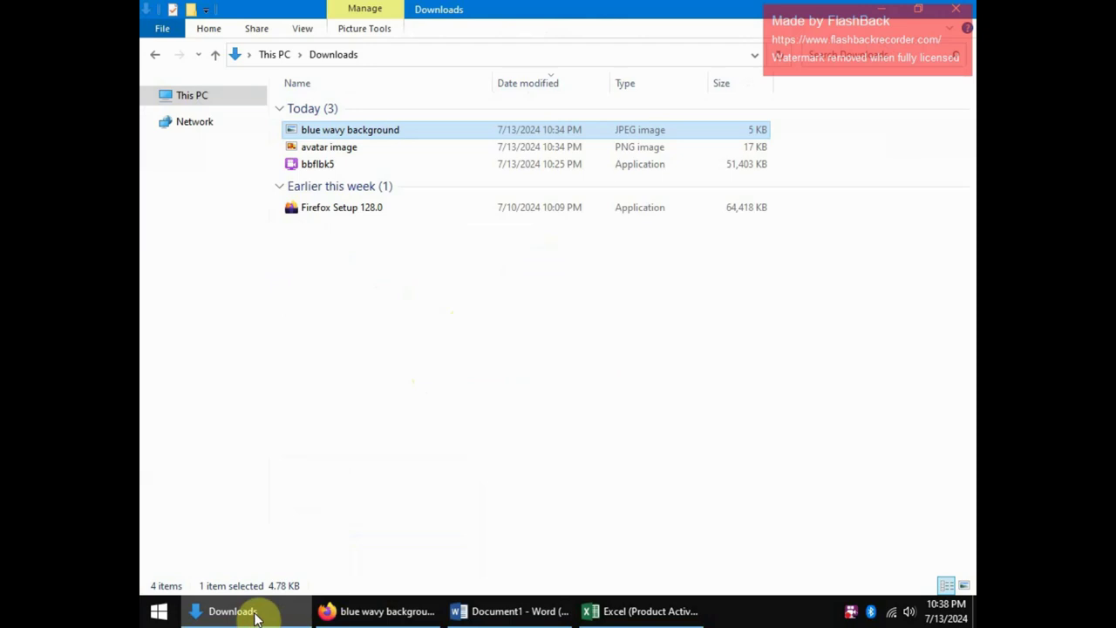
{"action": "right_click", "coordinate": [335, 150]}
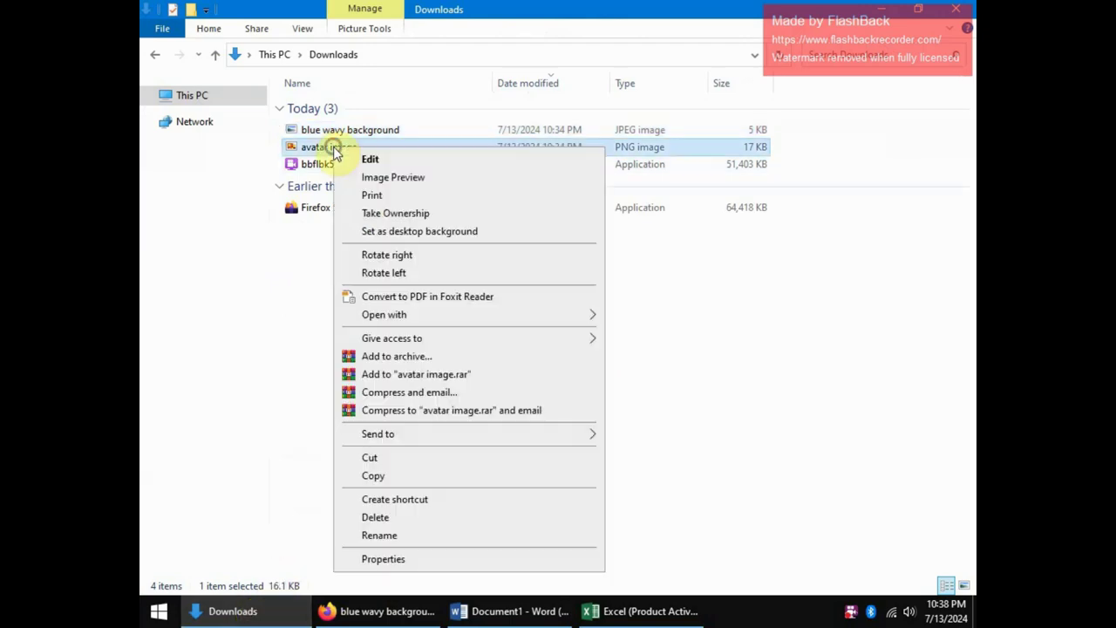
{"action": "left_click", "coordinate": [398, 476]}
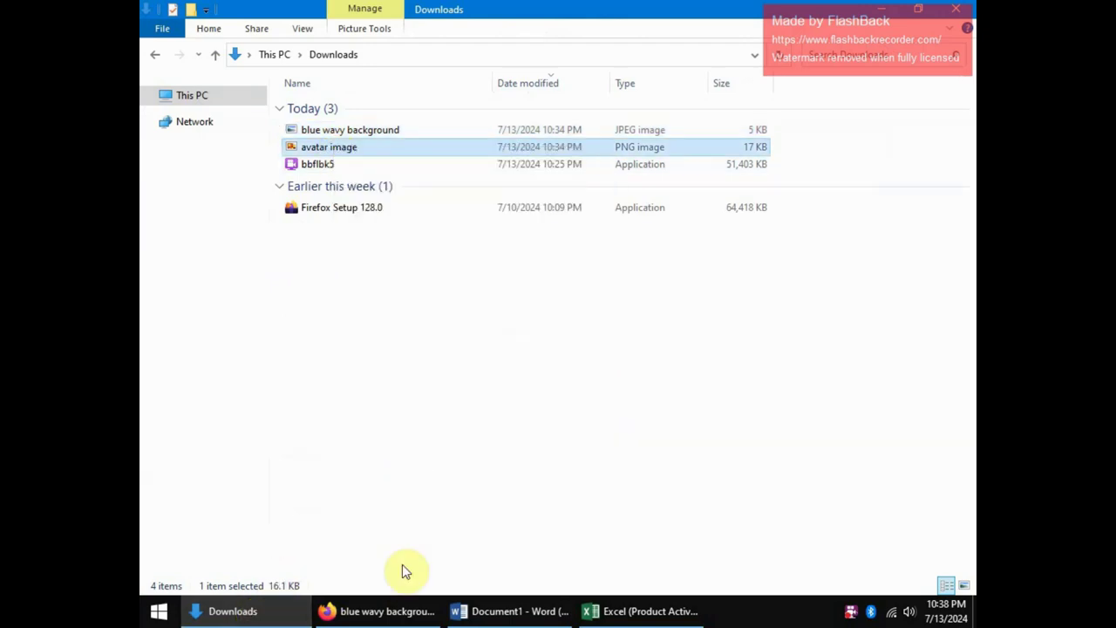
{"action": "left_click", "coordinate": [527, 613]}
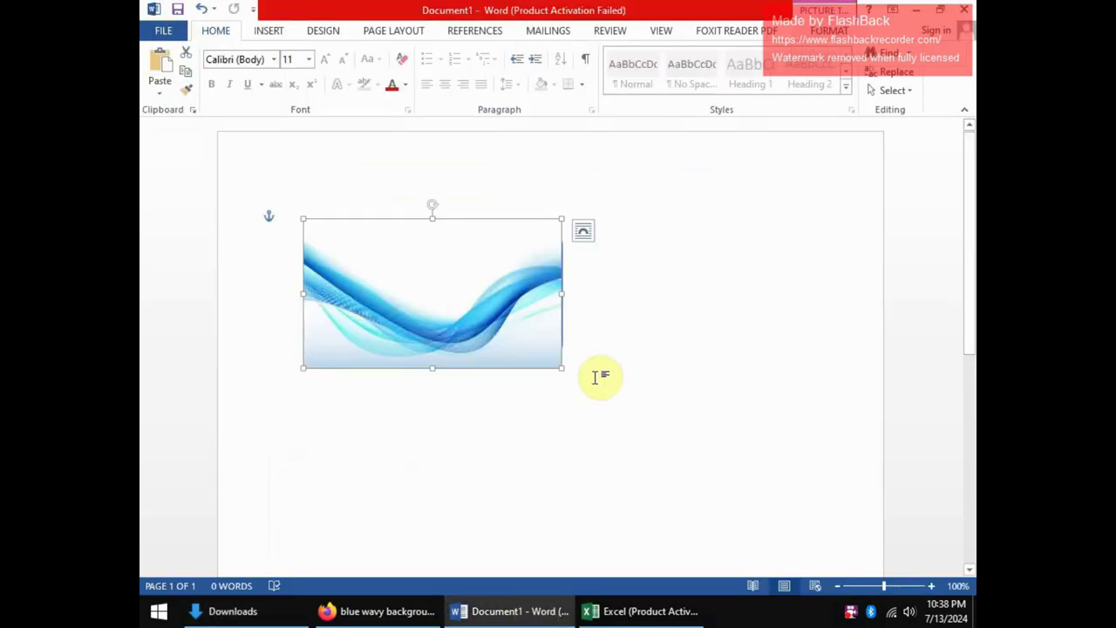
{"action": "right_click", "coordinate": [643, 319]}
{"action": "left_click", "coordinate": [680, 391]}
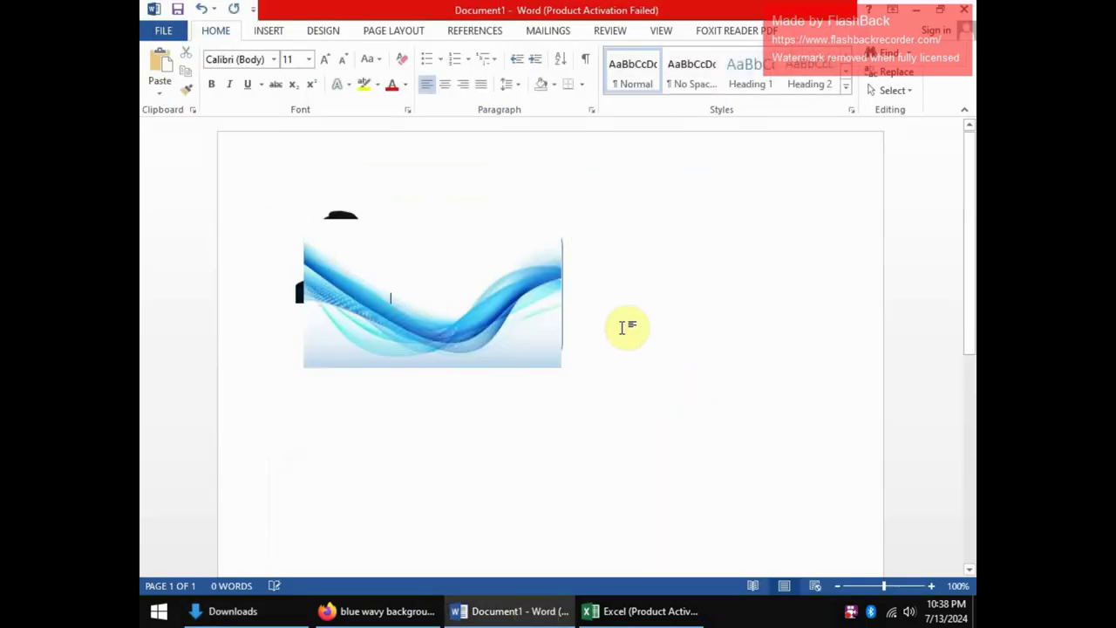
- Set the avatar picture's wrapping to In Front of Text and place it at the left side of the card background
{"action": "left_click", "coordinate": [336, 215]}
{"action": "right_click", "coordinate": [336, 215]}
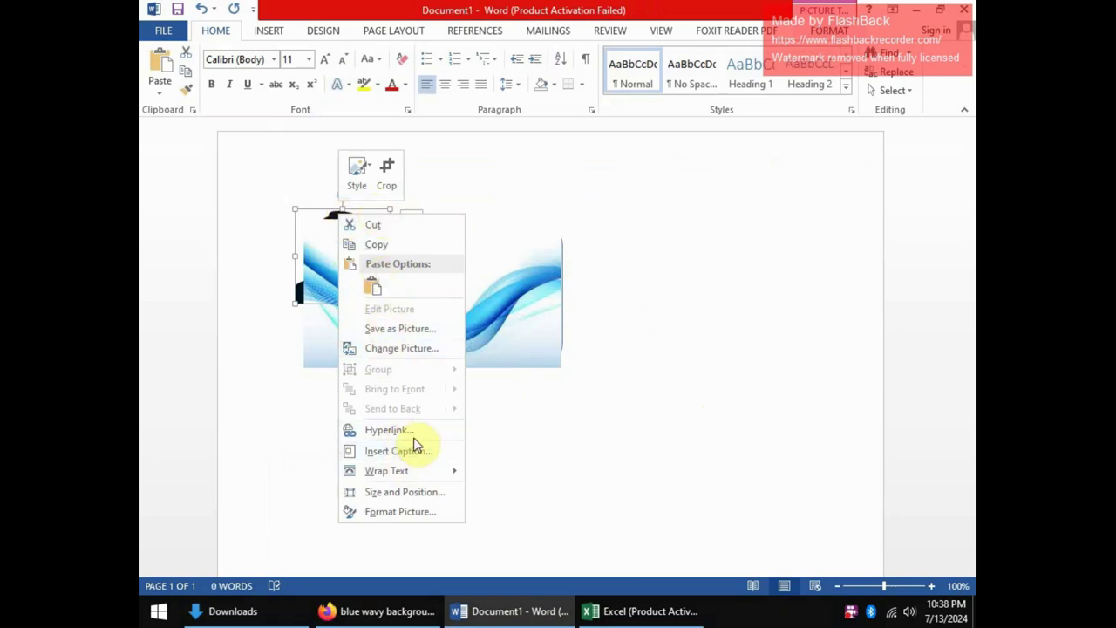
{"action": "key", "text": "Escape"}
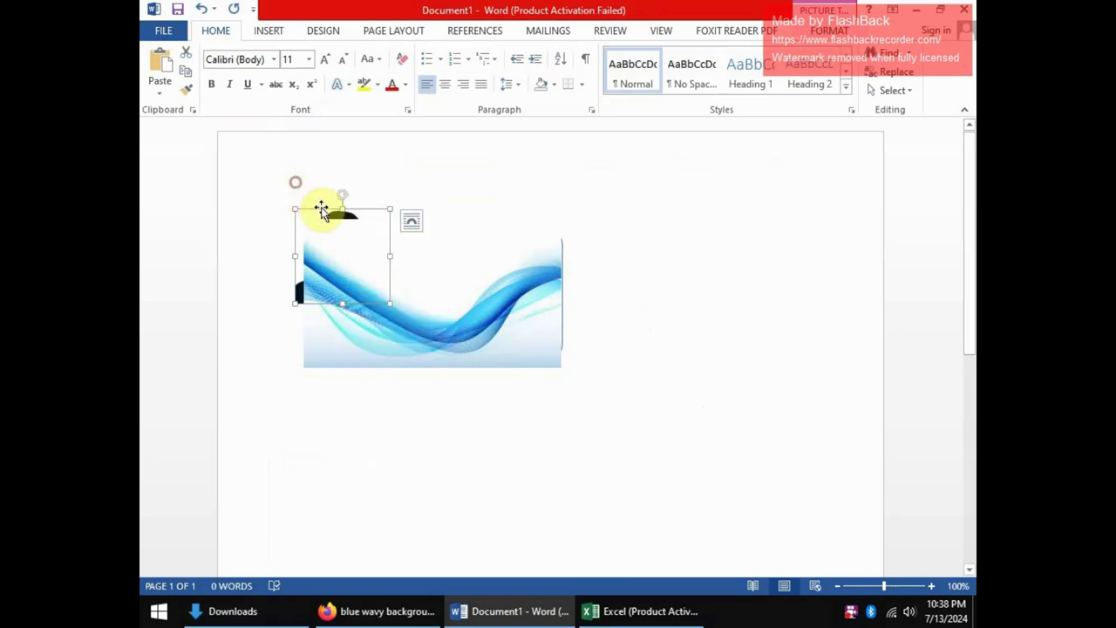
{"action": "left_click", "coordinate": [411, 221]}
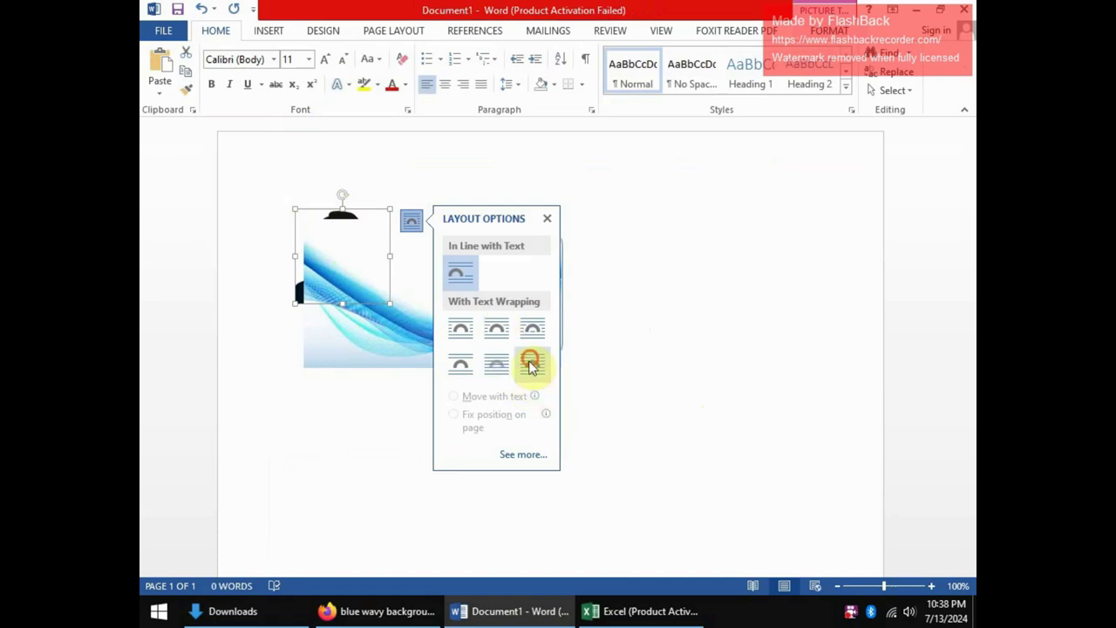
{"action": "left_click", "coordinate": [532, 363]}
{"action": "left_click_drag", "start_coordinate": [336, 232], "coordinate": [352, 282]}
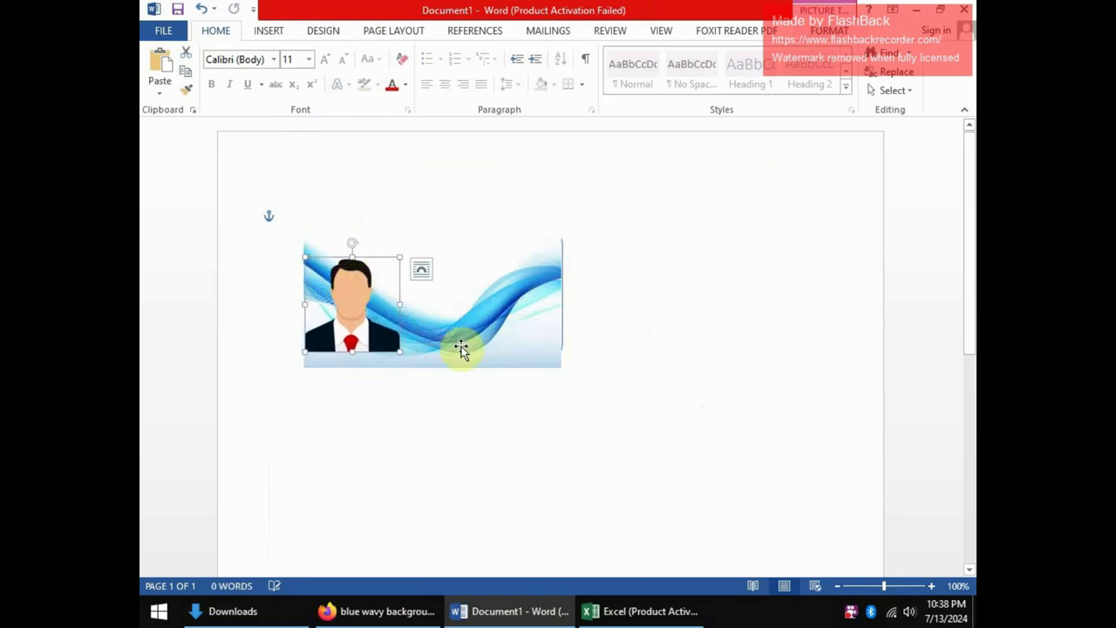
{"action": "left_click", "coordinate": [523, 299]}
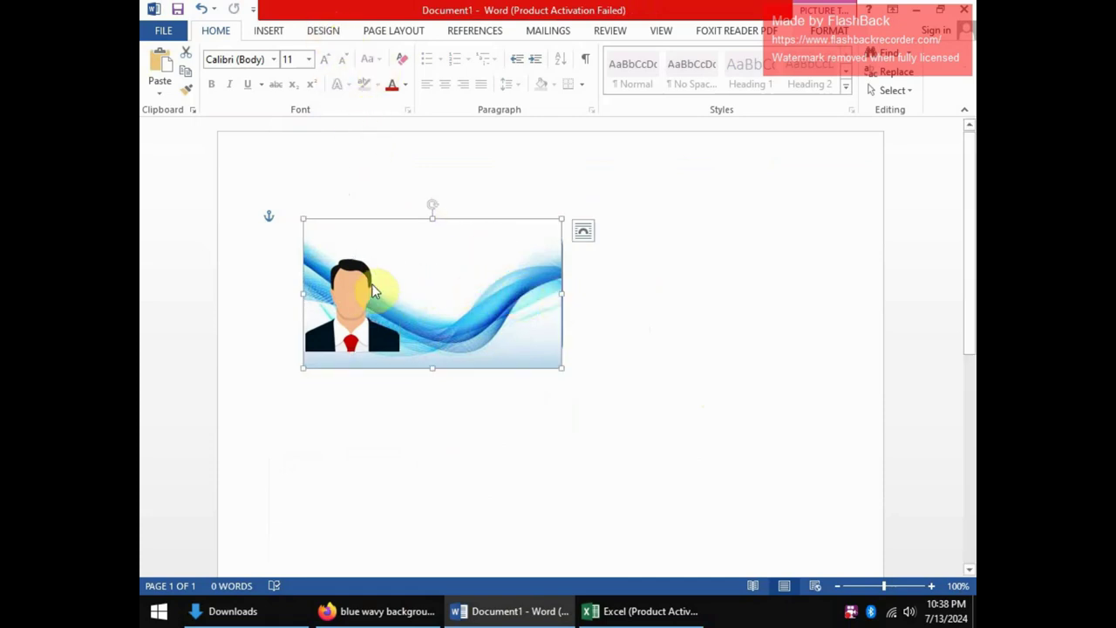
- Draw a text box about 1.84" wide on the card background, beside the avatar picture
{"action": "left_click", "coordinate": [271, 31]}
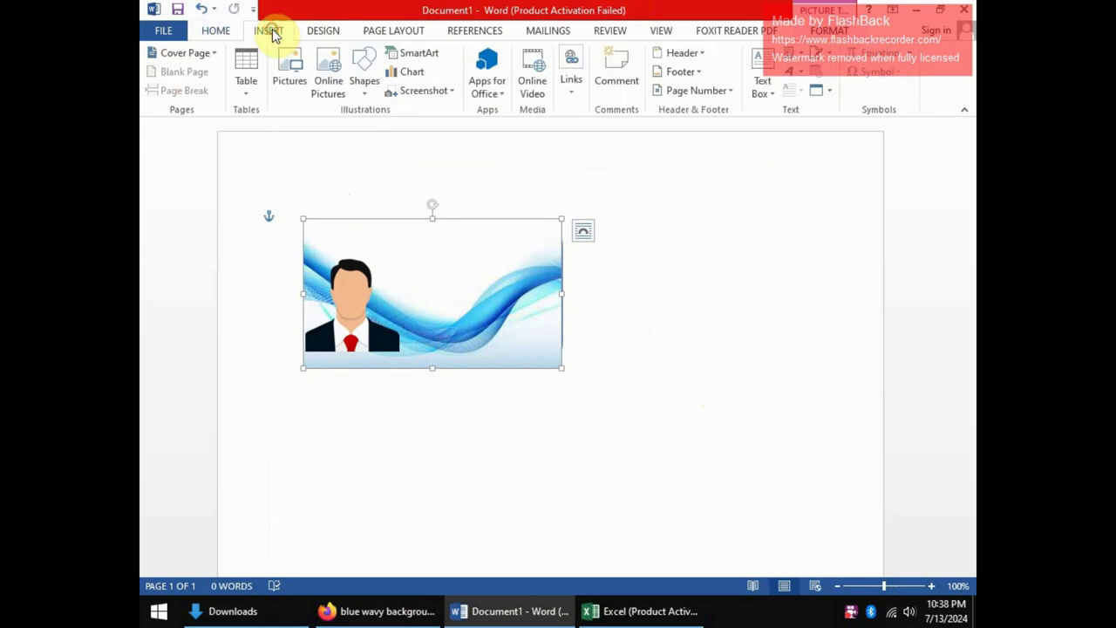
{"action": "left_click", "coordinate": [365, 81]}
{"action": "left_click", "coordinate": [363, 133]}
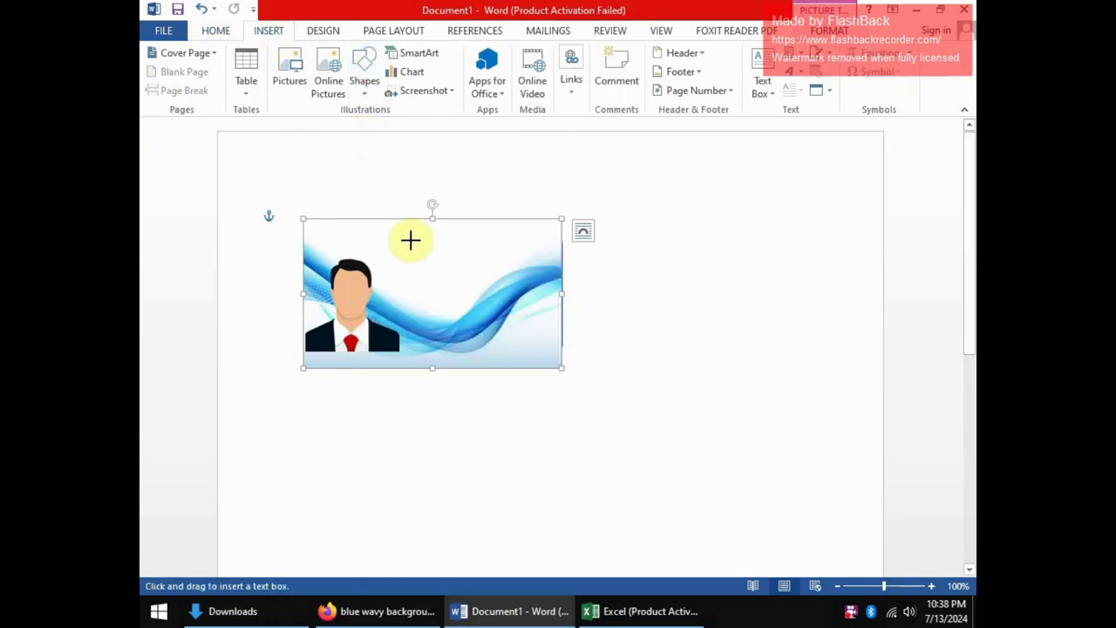
{"action": "left_click_drag", "start_coordinate": [410, 227], "coordinate": [555, 365]}
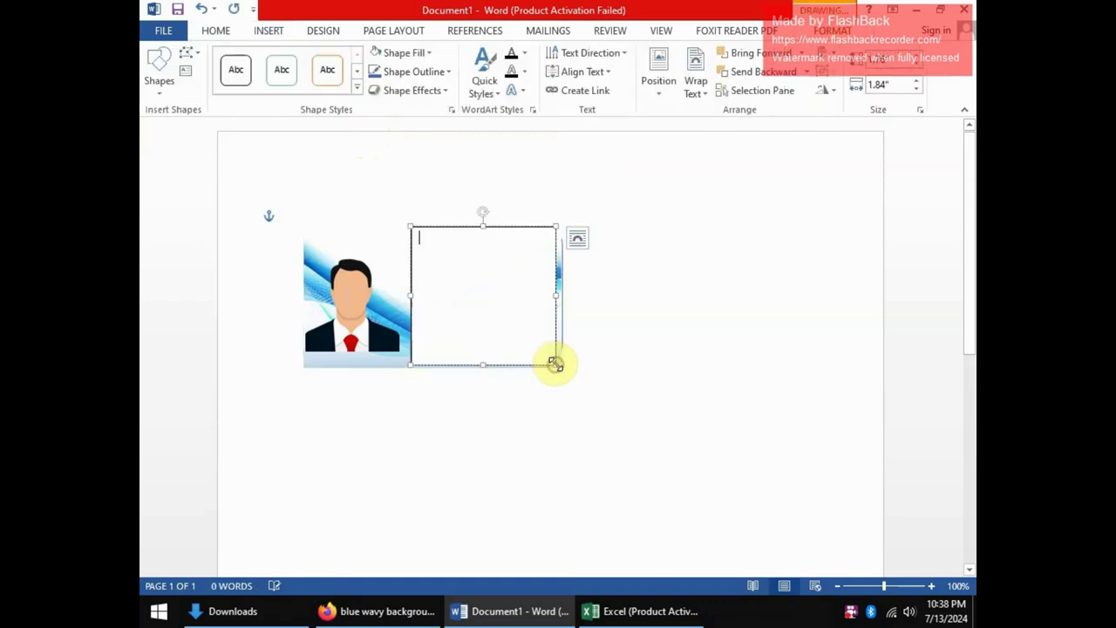
- Set the text box's fill transparency to 100% so the wavy background shows through
{"action": "right_click", "coordinate": [459, 227]}
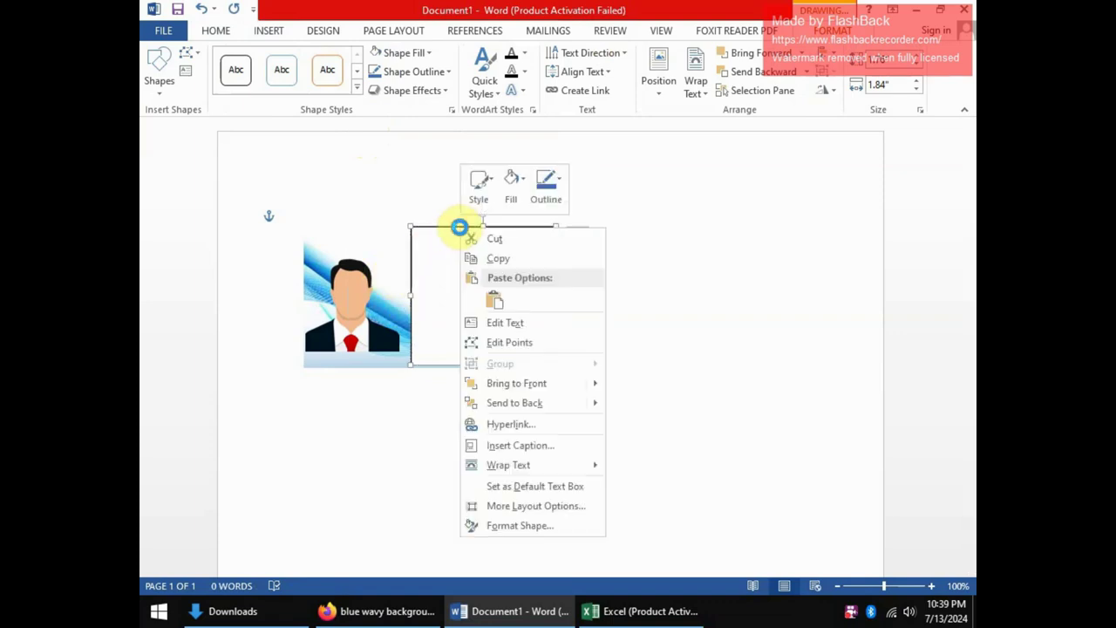
{"action": "left_click", "coordinate": [520, 526]}
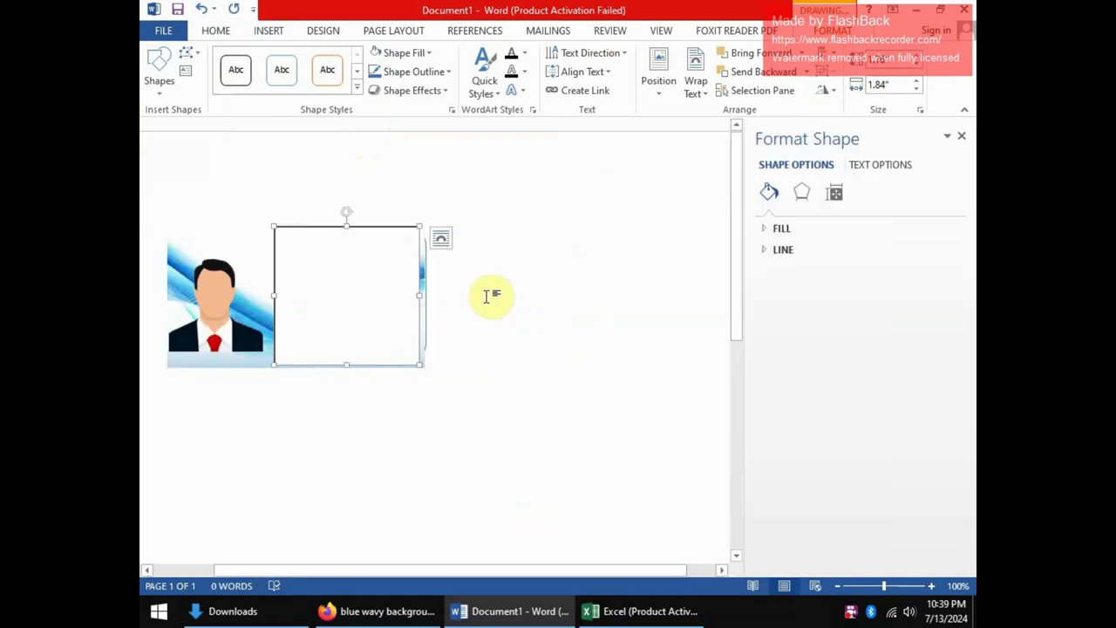
{"action": "left_click", "coordinate": [782, 229]}
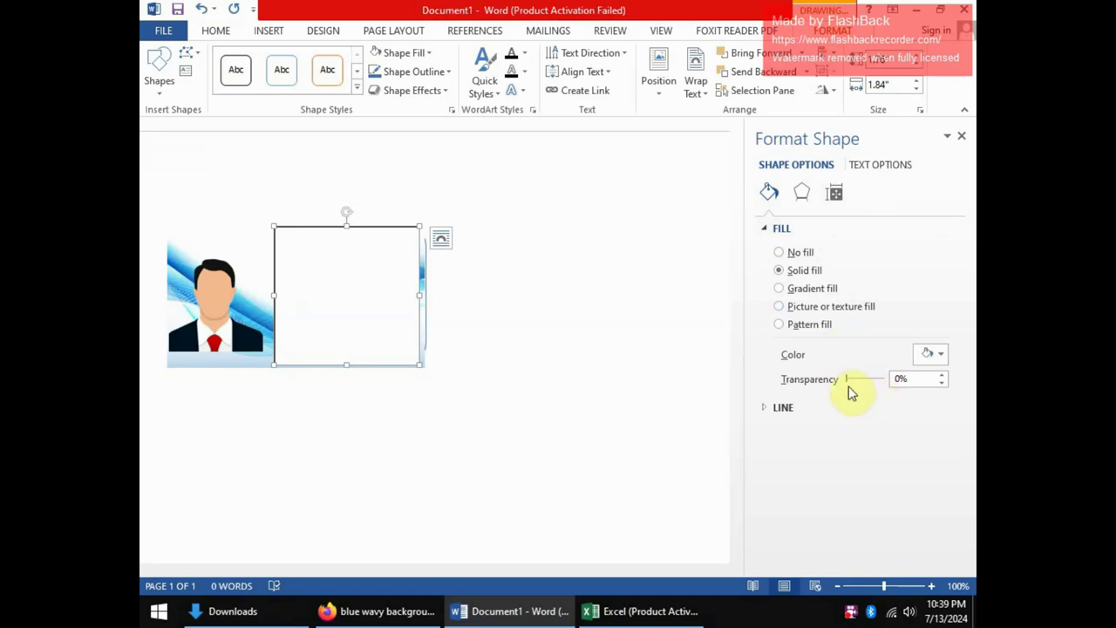
{"action": "left_click_drag", "start_coordinate": [847, 384], "coordinate": [887, 394]}
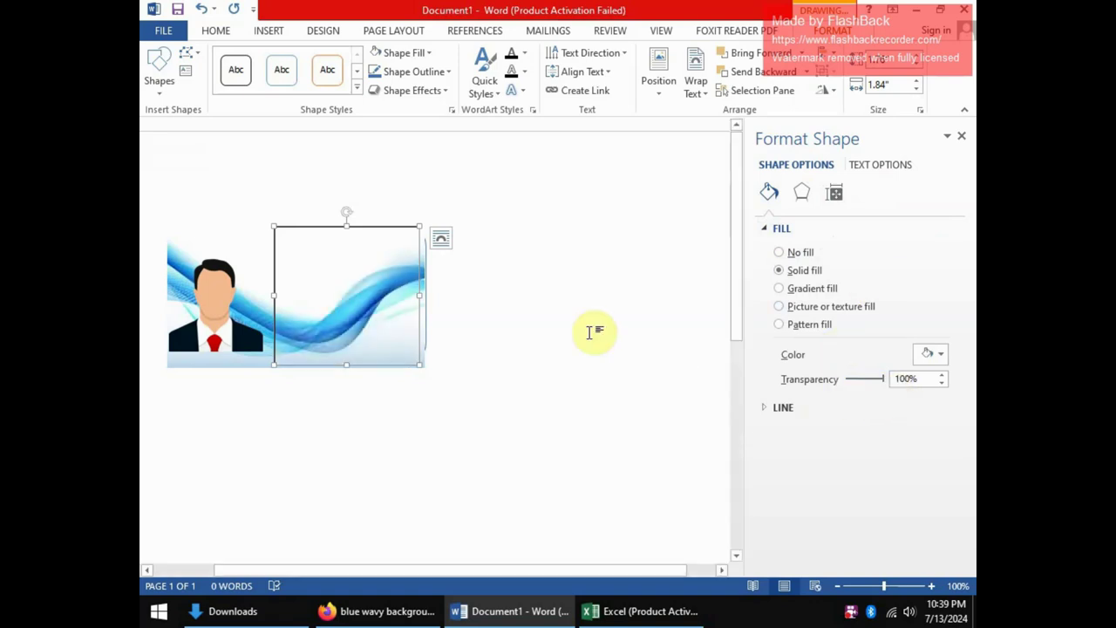
{"action": "left_click", "coordinate": [489, 299]}
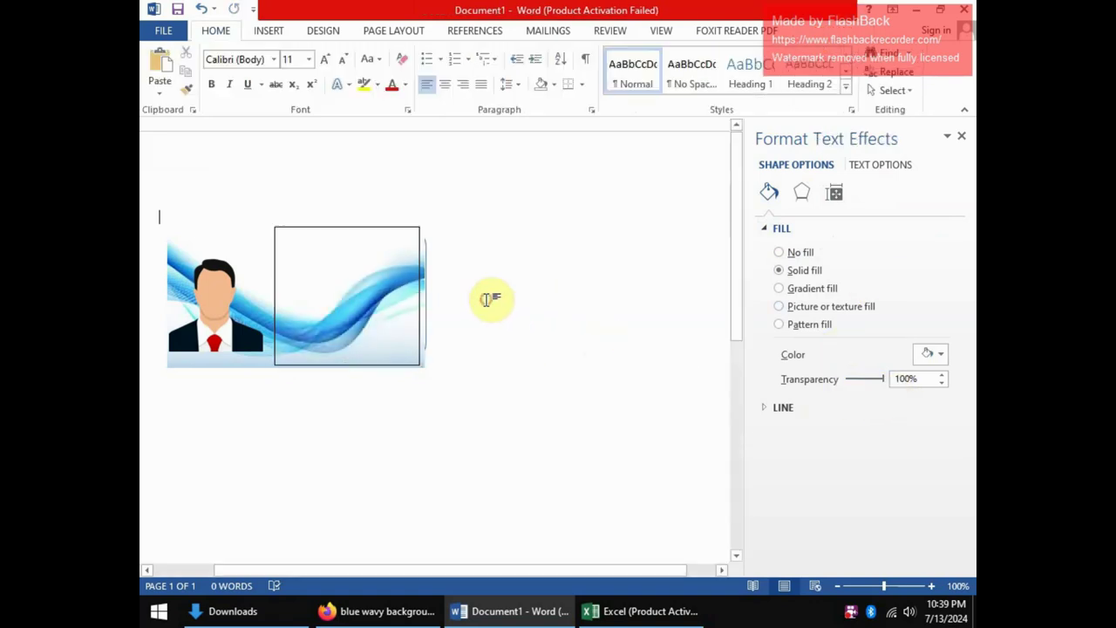
- Remove the text box's outline by setting its shape line to No line
{"action": "left_click", "coordinate": [381, 227]}
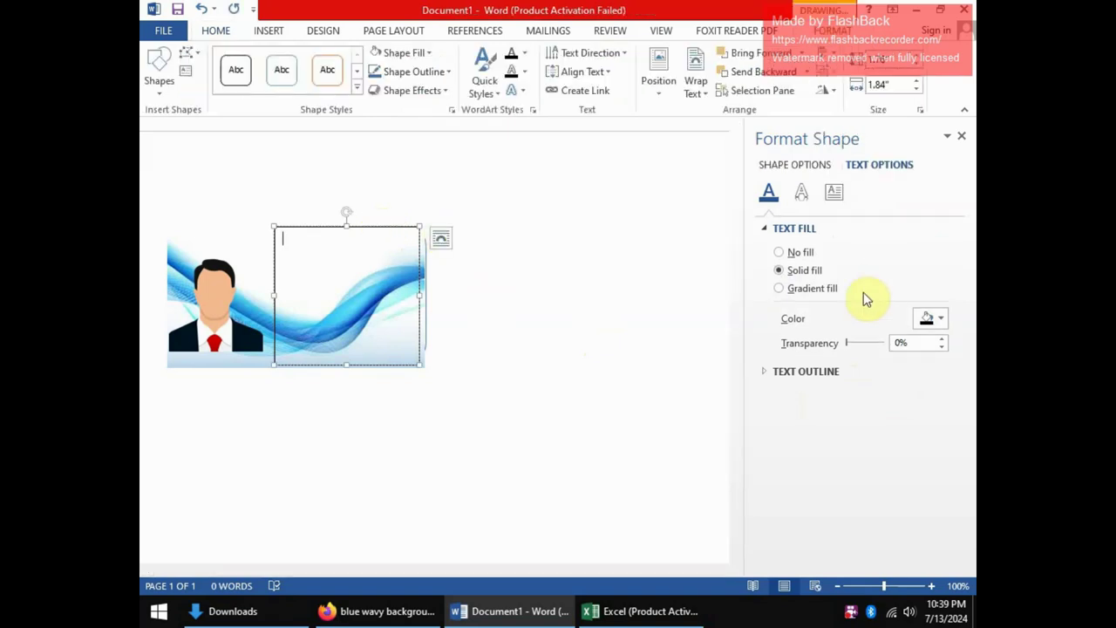
{"action": "left_click", "coordinate": [793, 371]}
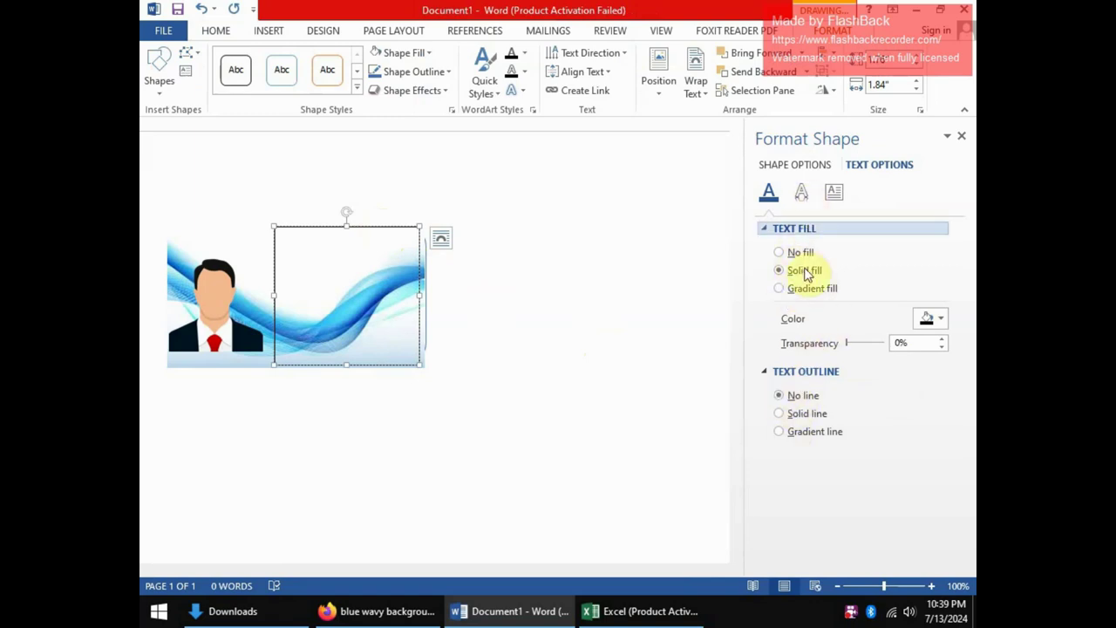
{"action": "left_click", "coordinate": [813, 167]}
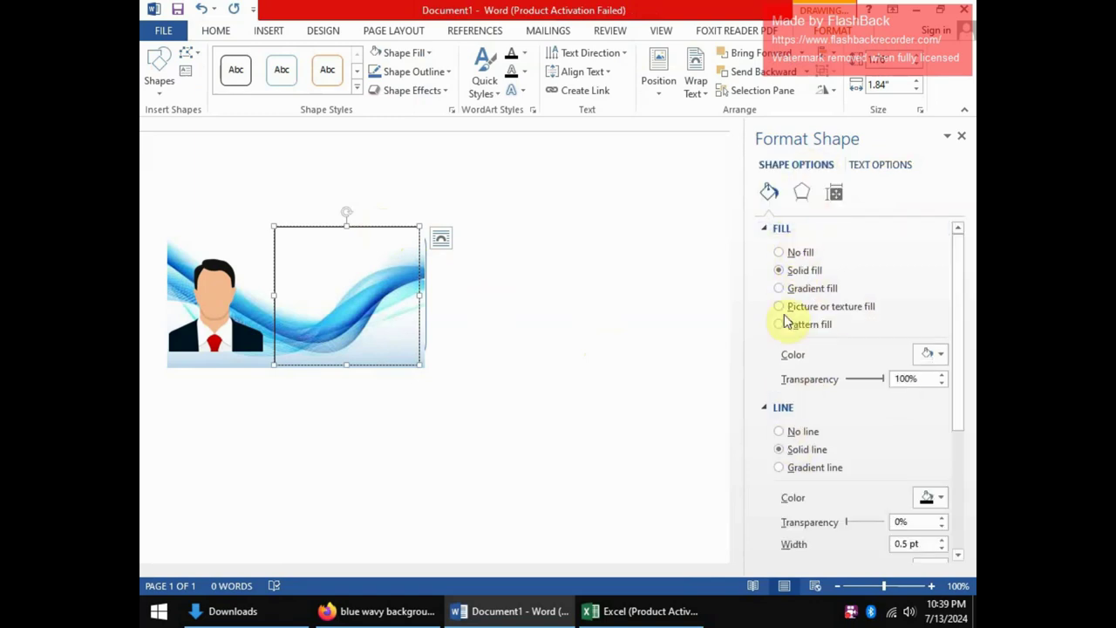
{"action": "left_click", "coordinate": [779, 432]}
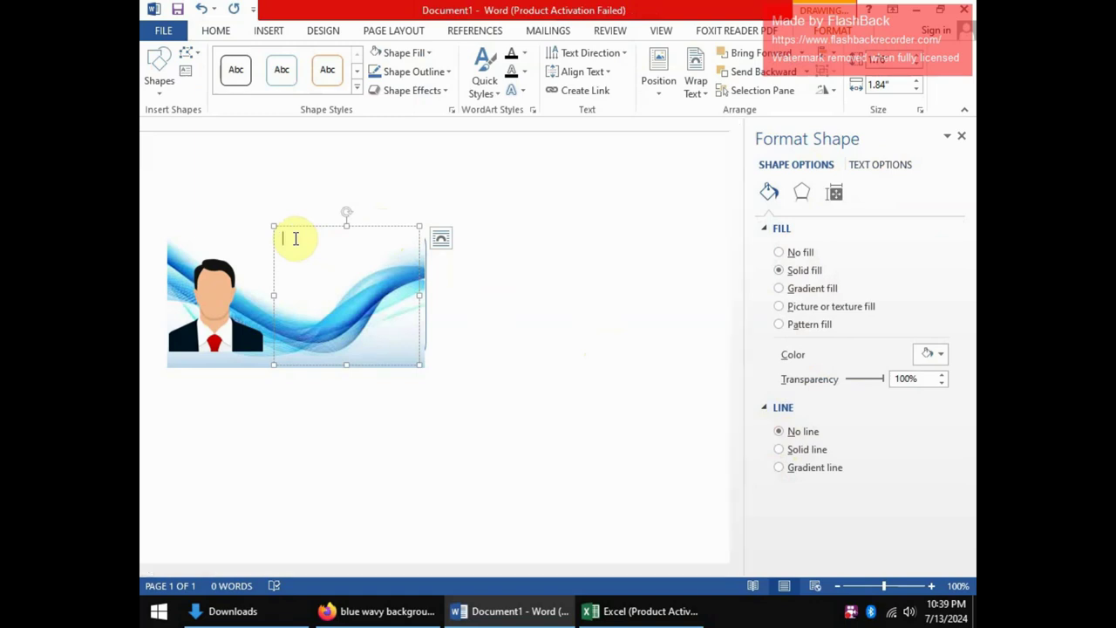
{"action": "type", "text": "name"}
{"action": "key", "text": "BackSpace"}
{"action": "key", "text": "BackSpace"}
{"action": "key", "text": "BackSpace"}
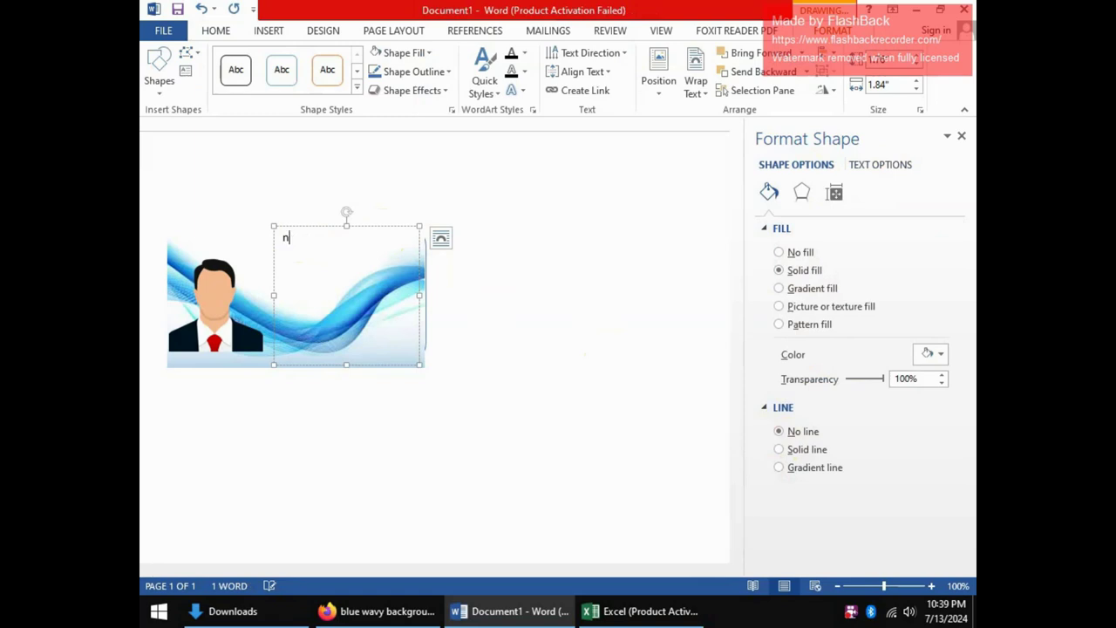
{"action": "key", "text": "BackSpace"}
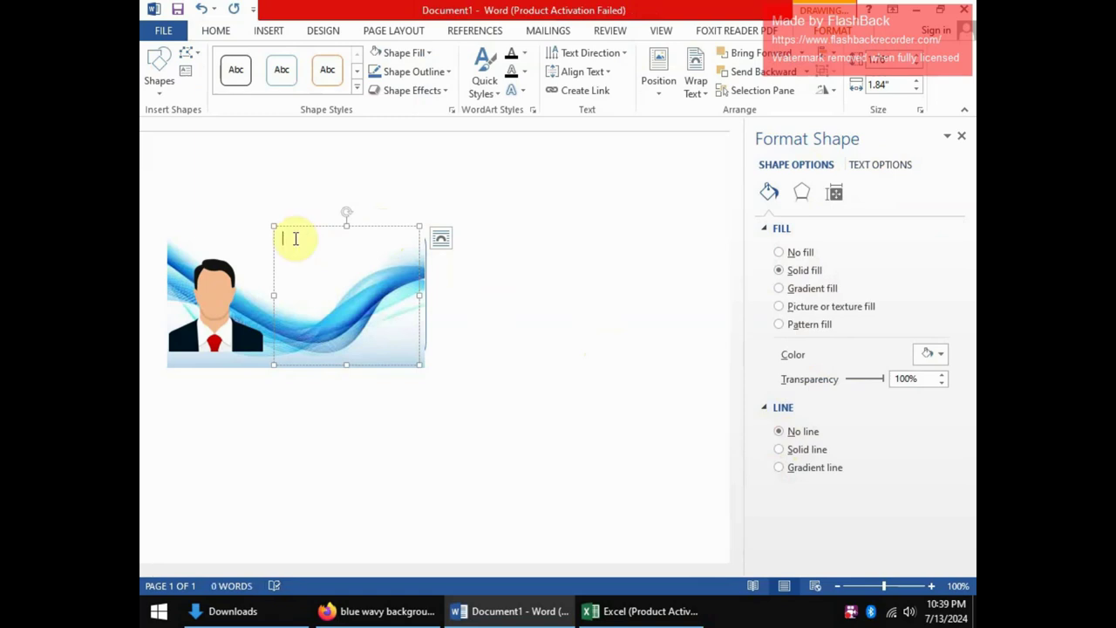
- Enter the labels "NAME:", "DOB:", "DOA:" and "CLASS:" on separate lines in the text box
{"action": "type", "text": "NAME:"}
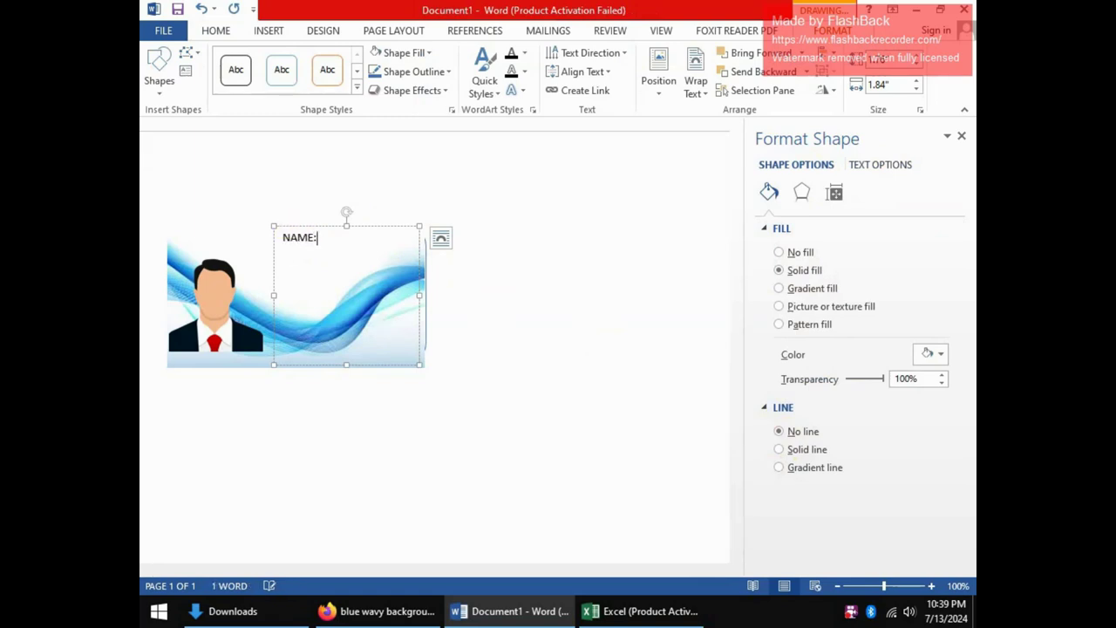
{"action": "key", "text": "Return"}
{"action": "type", "text": "DOB:"}
{"action": "key", "text": "Return"}
{"action": "type", "text": "DOA:"}
{"action": "key", "text": "Return"}
{"action": "type", "text": "CLAS"}
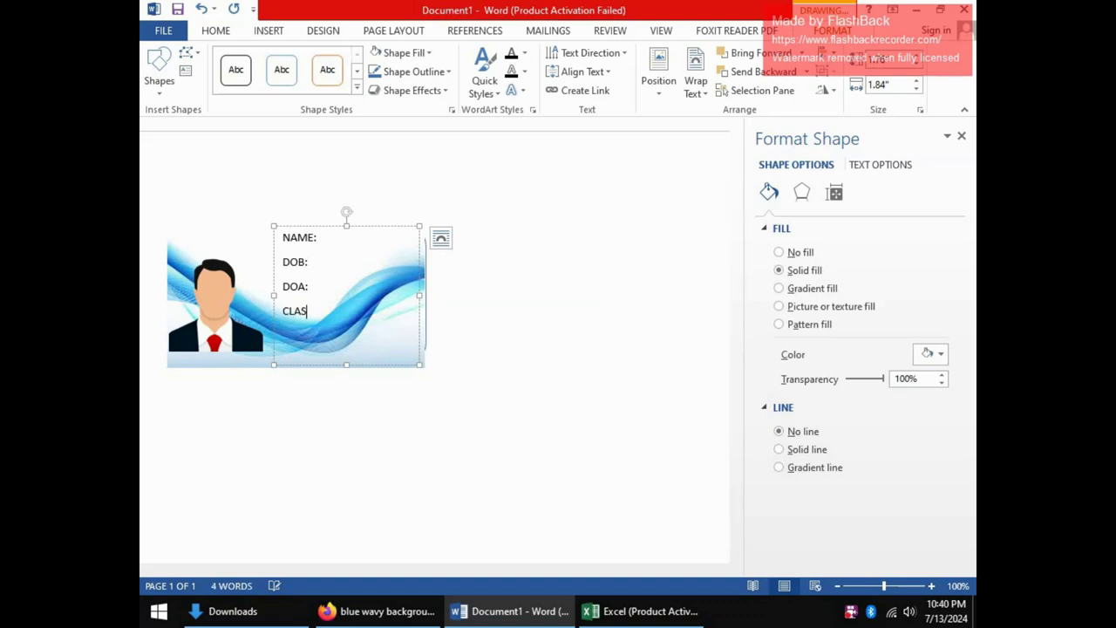
{"action": "type", "text": "S:"}
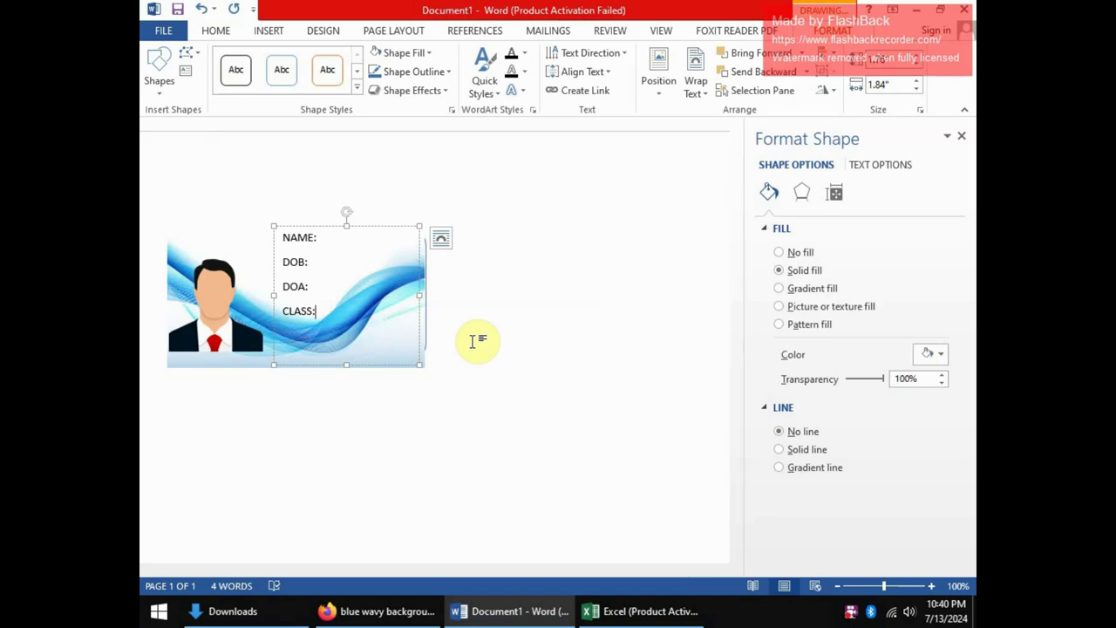
- Switch to Excel, create a blank workbook and enter the headers NAME, DOA, DOB and CLASS in cells A1 to D1
{"action": "left_click", "coordinate": [632, 611]}
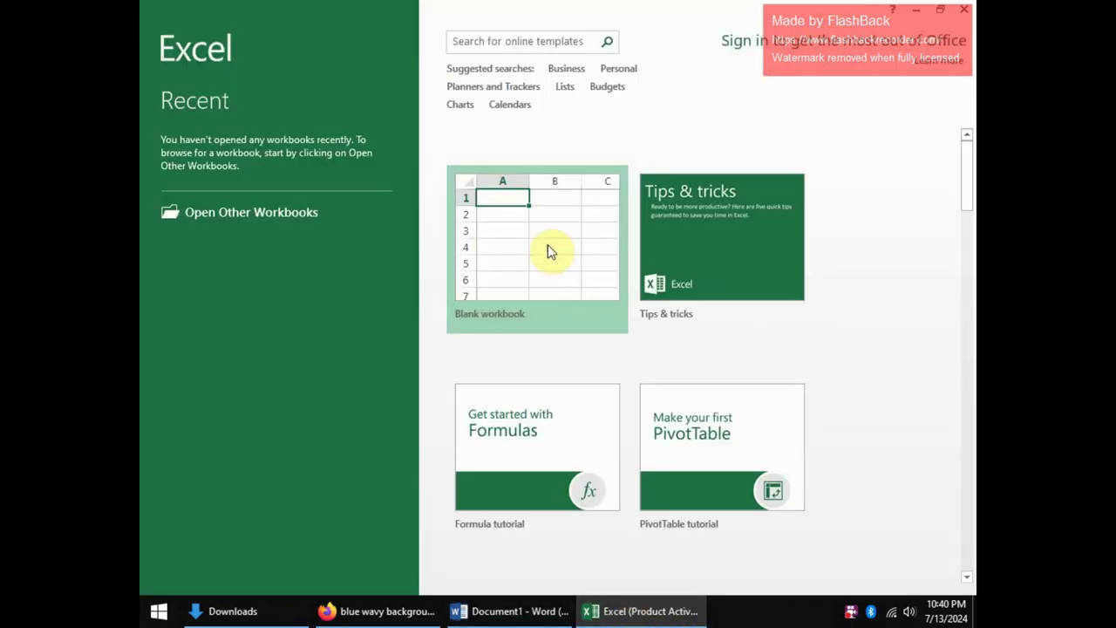
{"action": "left_click", "coordinate": [546, 271]}
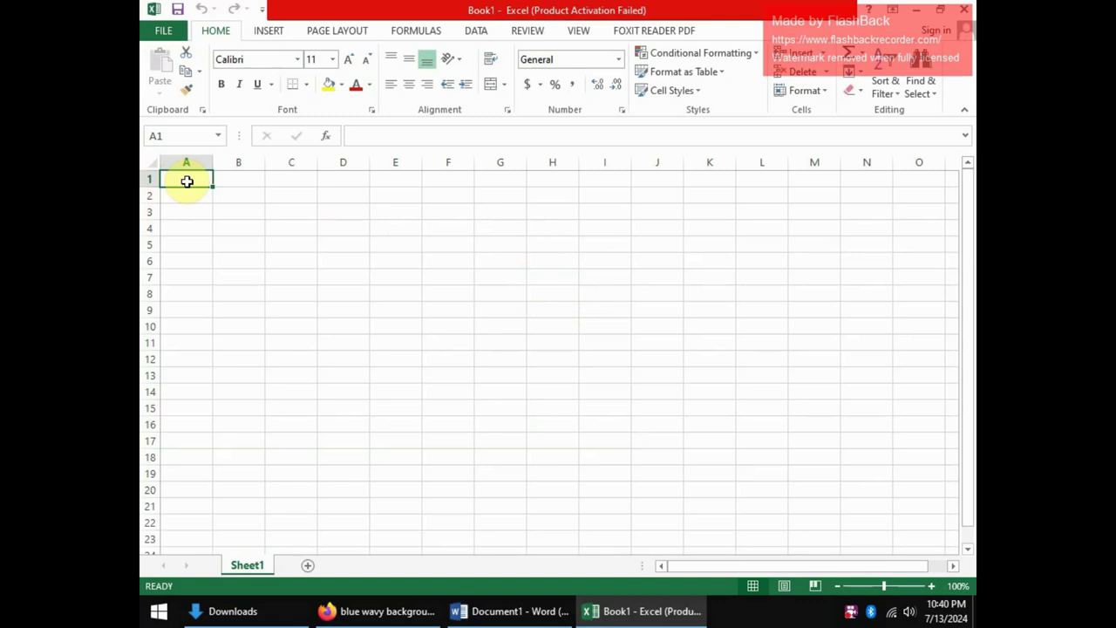
{"action": "type", "text": "NAME"}
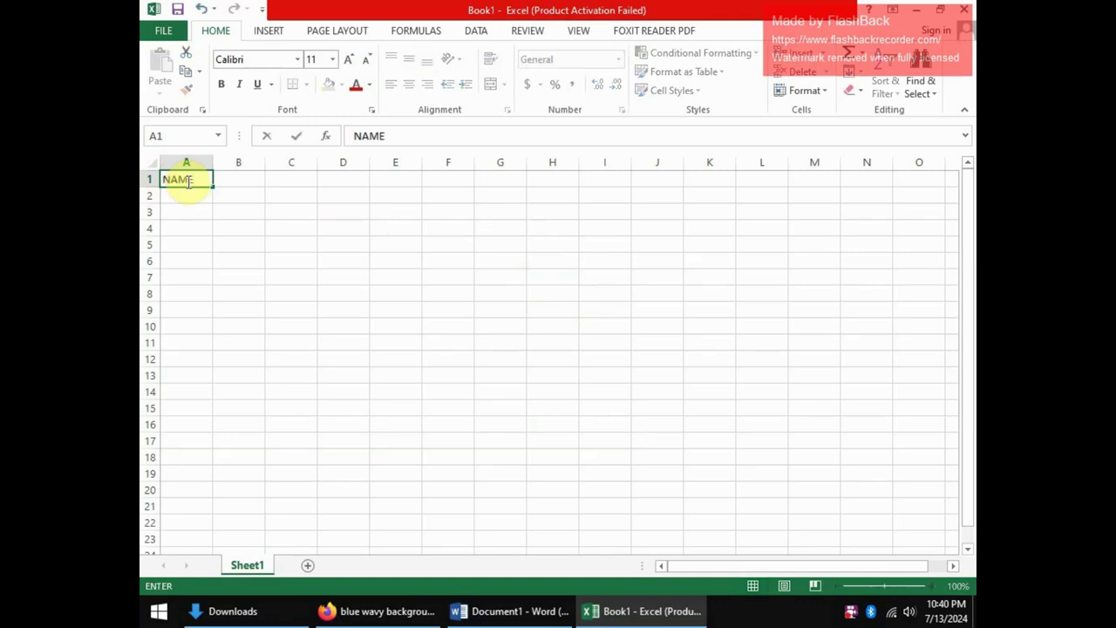
{"action": "key", "text": "Tab"}
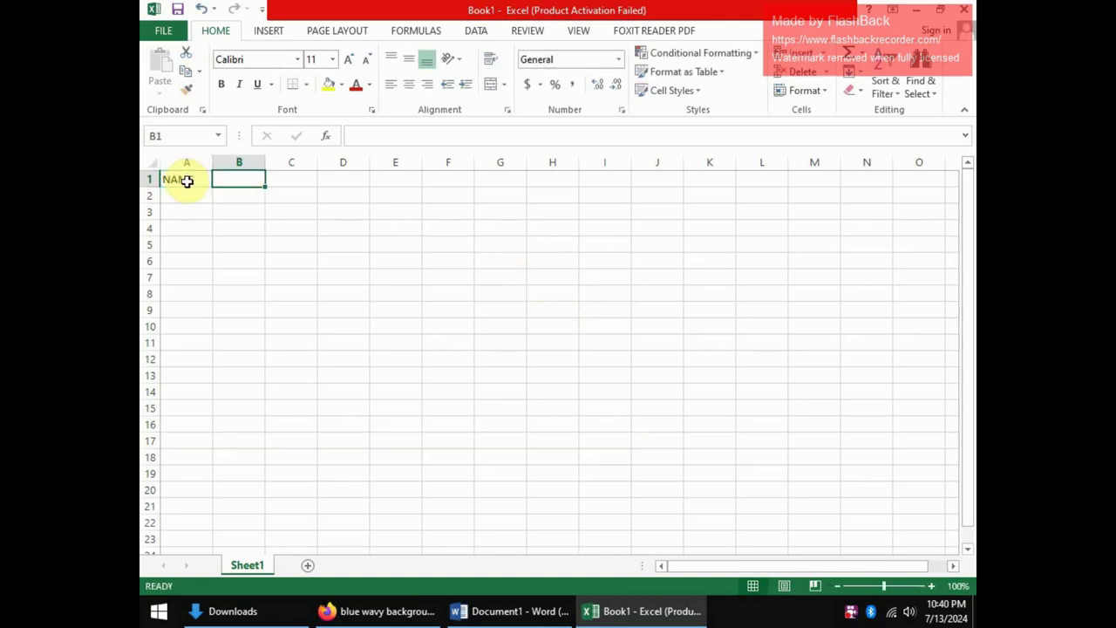
{"action": "type", "text": "DOA"}
{"action": "key", "text": "Tab"}
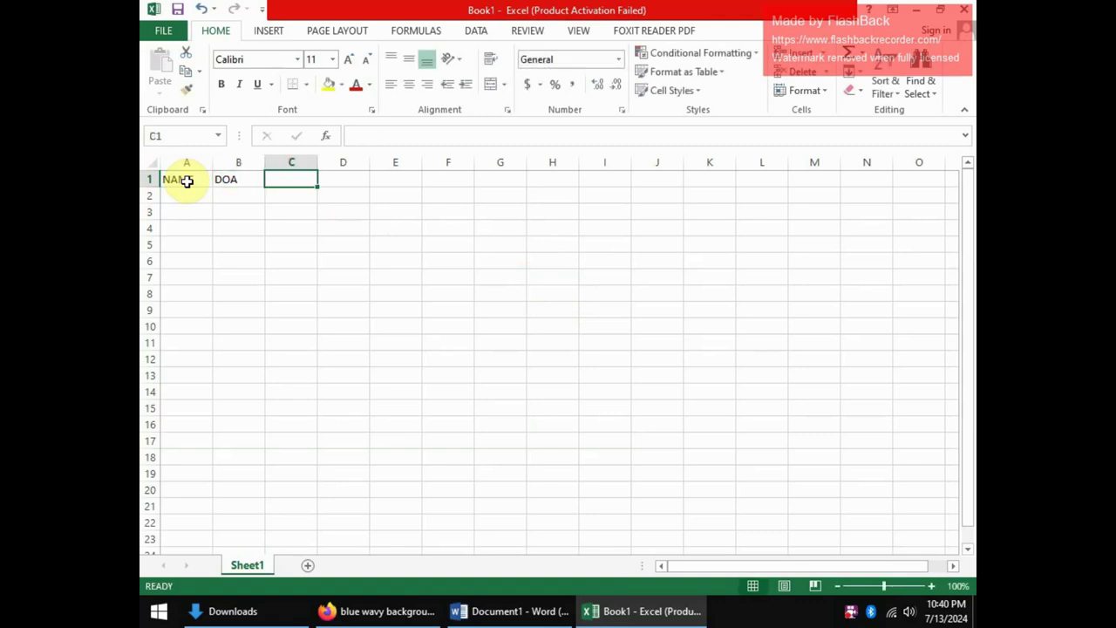
{"action": "type", "text": "DOB"}
{"action": "key", "text": "Tab"}
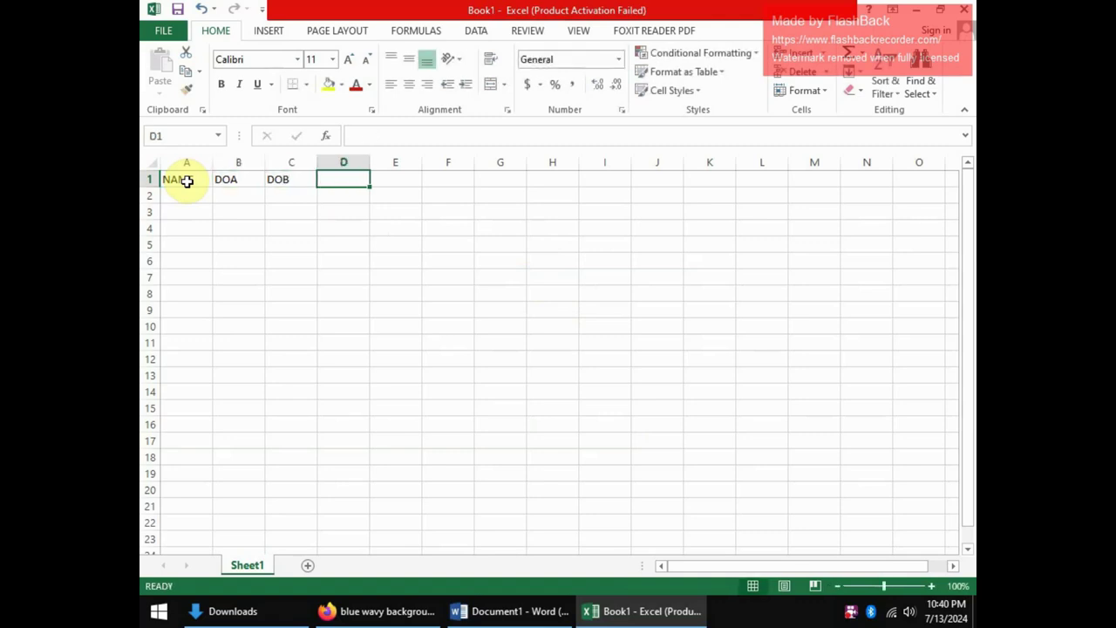
{"action": "type", "text": "CLASS"}
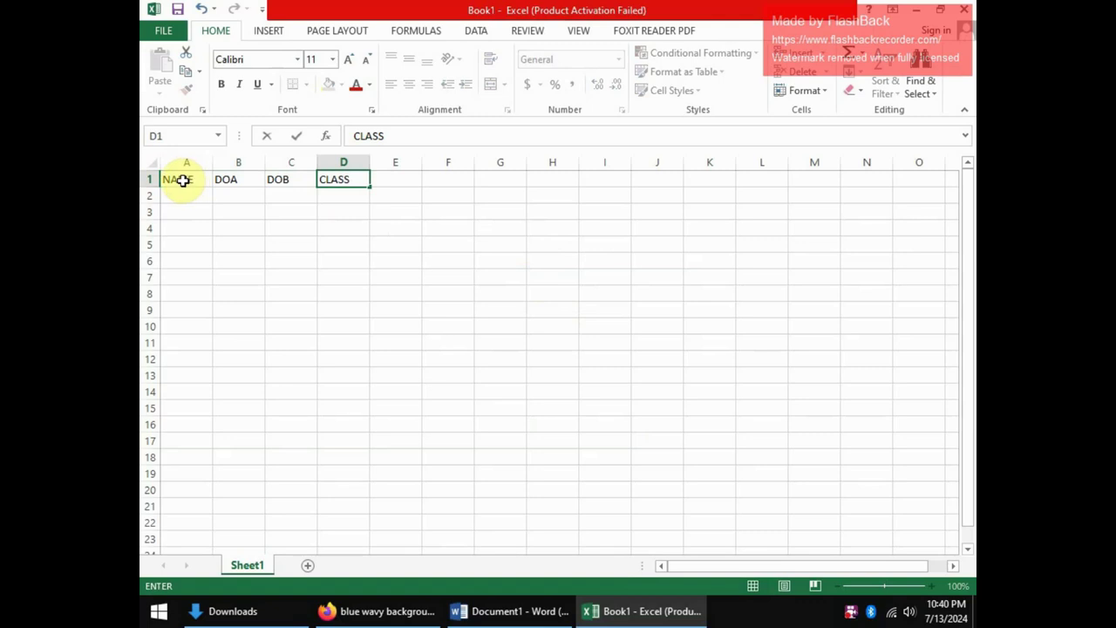
- Enter the first person's full name in A2 and a date under DOA in B2
{"action": "left_click", "coordinate": [184, 192]}
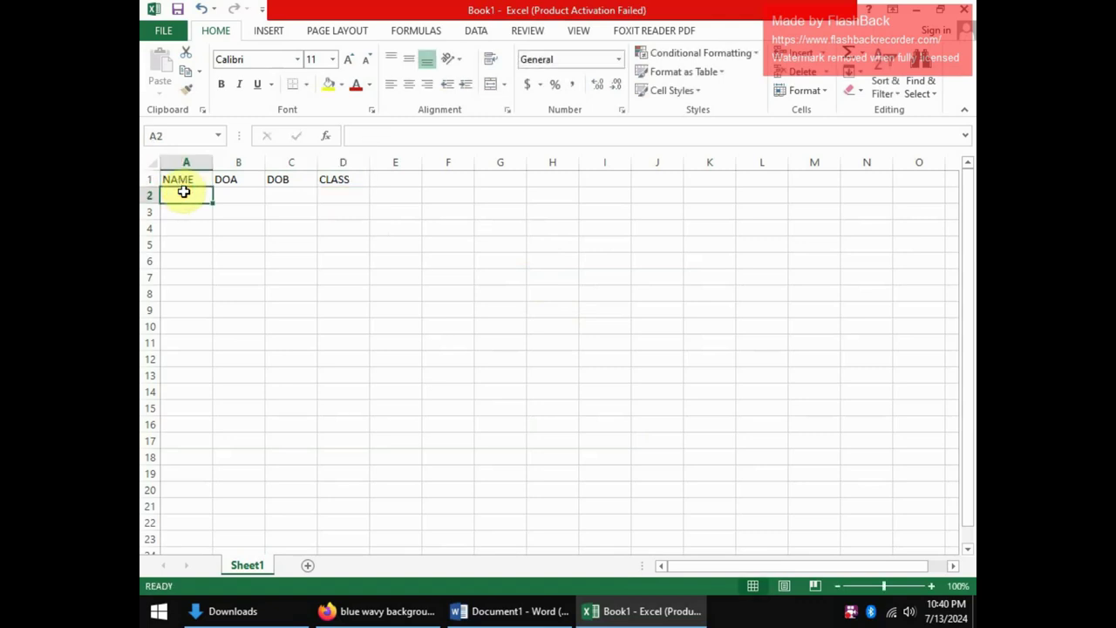
{"action": "type", "text": "JANE SMITH"}
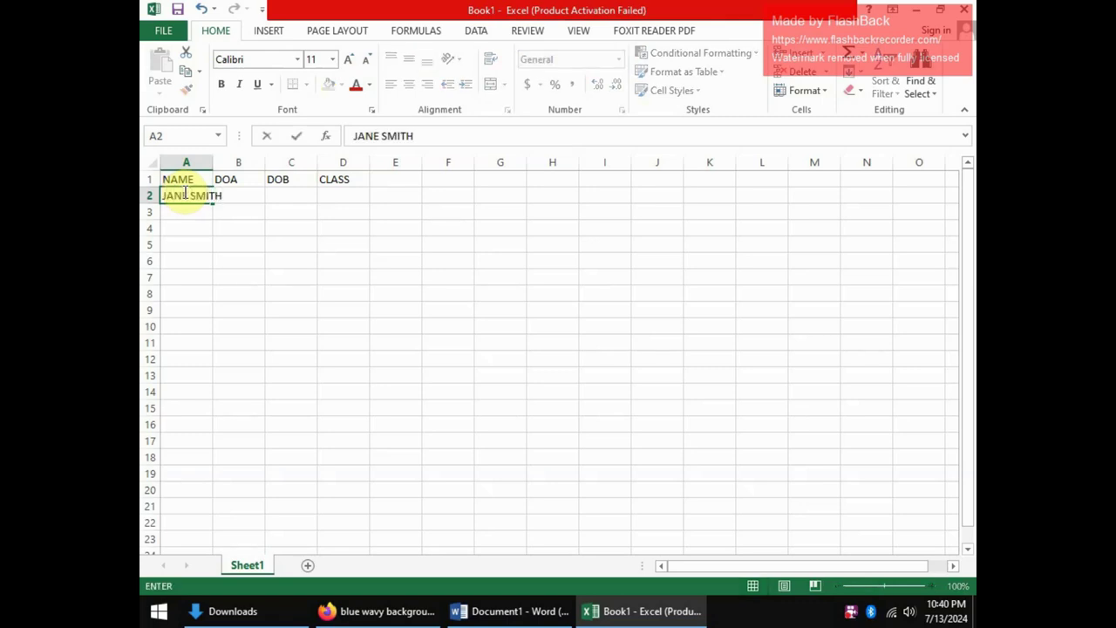
{"action": "key", "text": "Tab"}
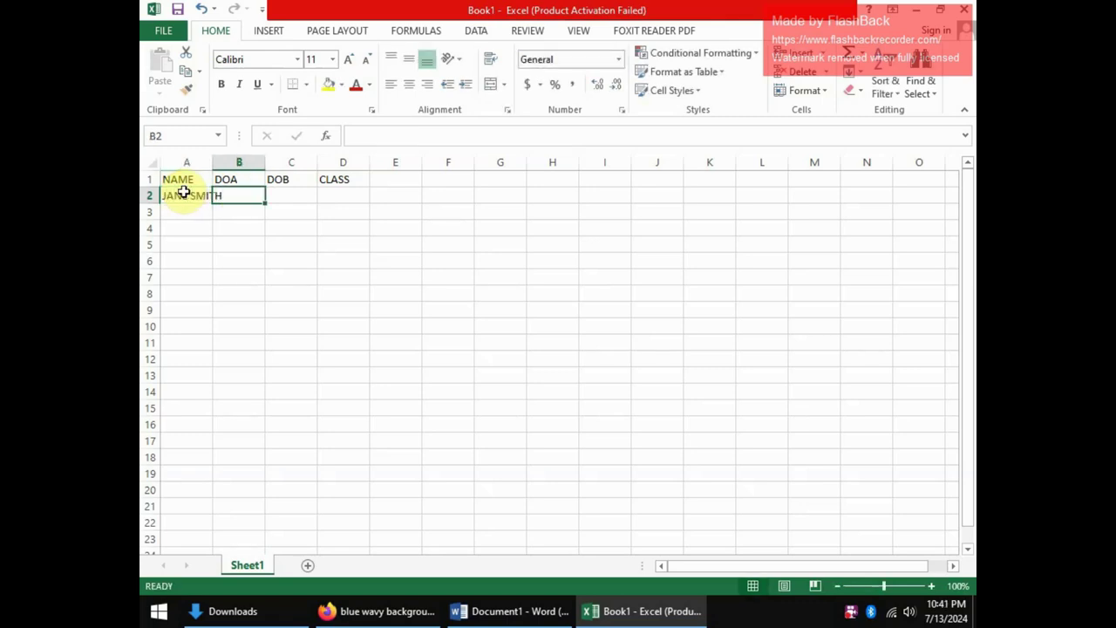
{"action": "type", "text": "12/"}
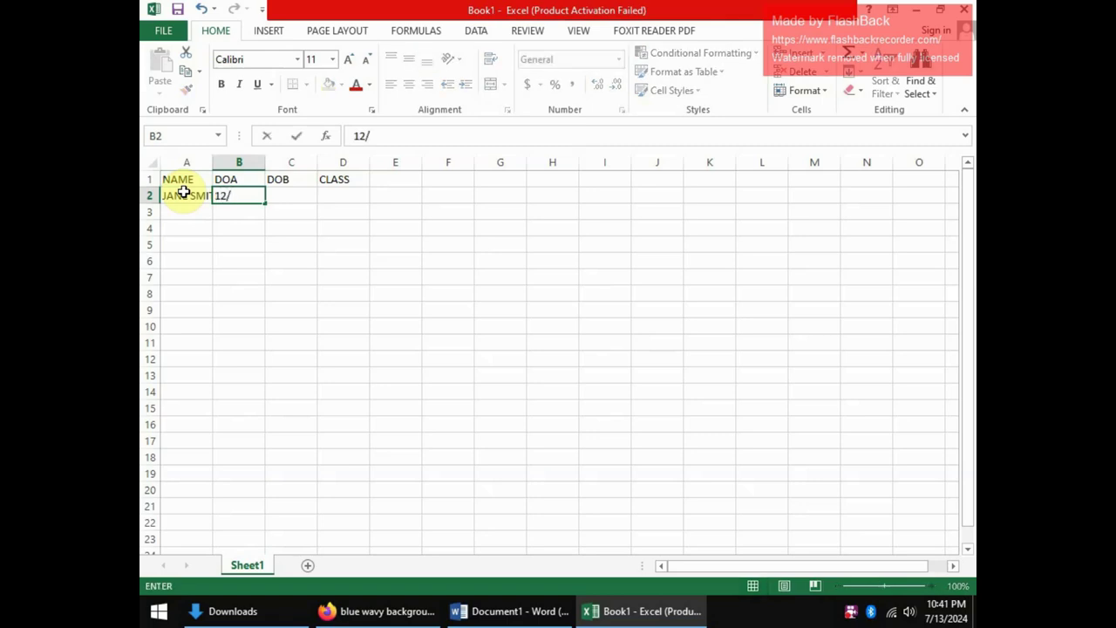
{"action": "type", "text": "3/2006"}
{"action": "key", "text": "Tab"}
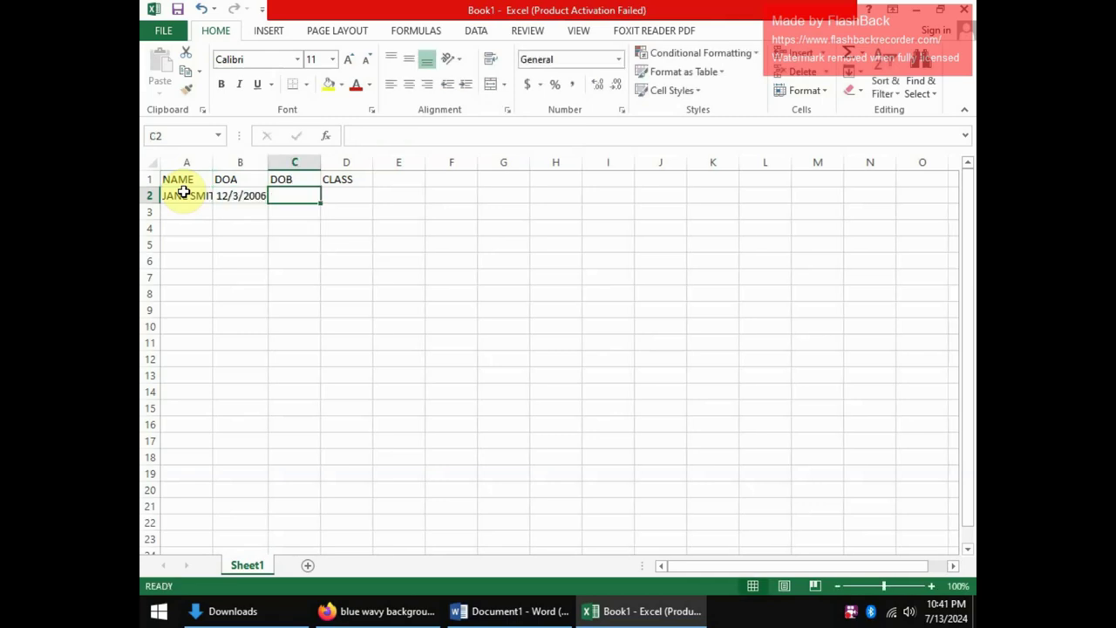
- Change the year of the DOA date in B2 so it reads 12/3/2024
{"action": "left_click", "coordinate": [237, 198]}
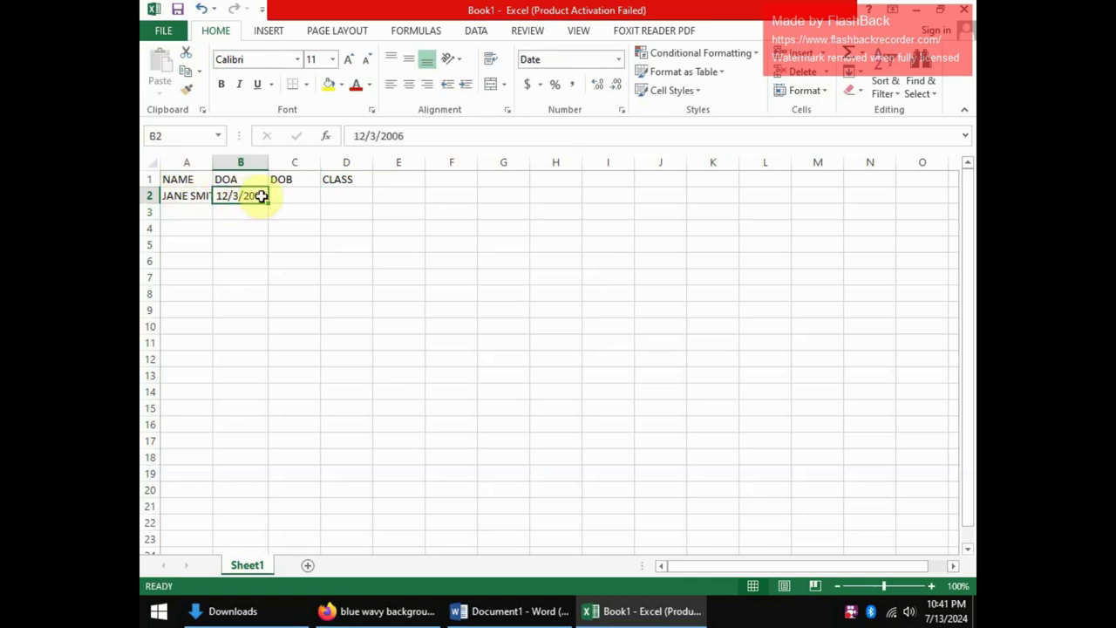
{"action": "double_click", "coordinate": [262, 196]}
{"action": "key", "text": "BackSpace"}
{"action": "key", "text": "BackSpace"}
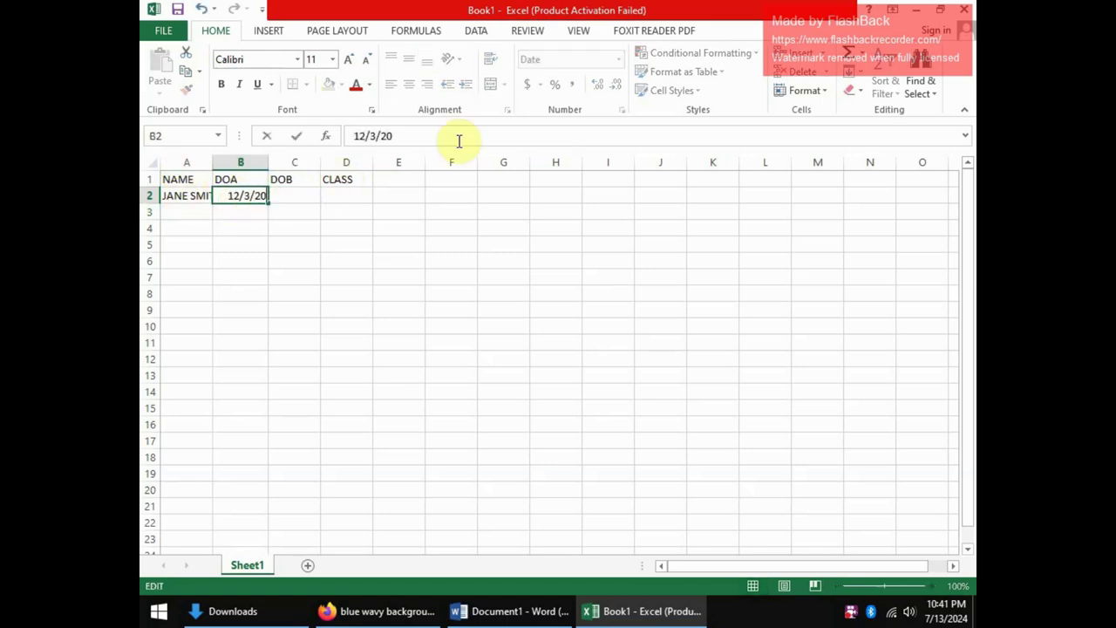
{"action": "type", "text": "24"}
- Fill in the person's date of birth in C2 and enter "3 WEST" as the class in D2
{"action": "left_click", "coordinate": [305, 194]}
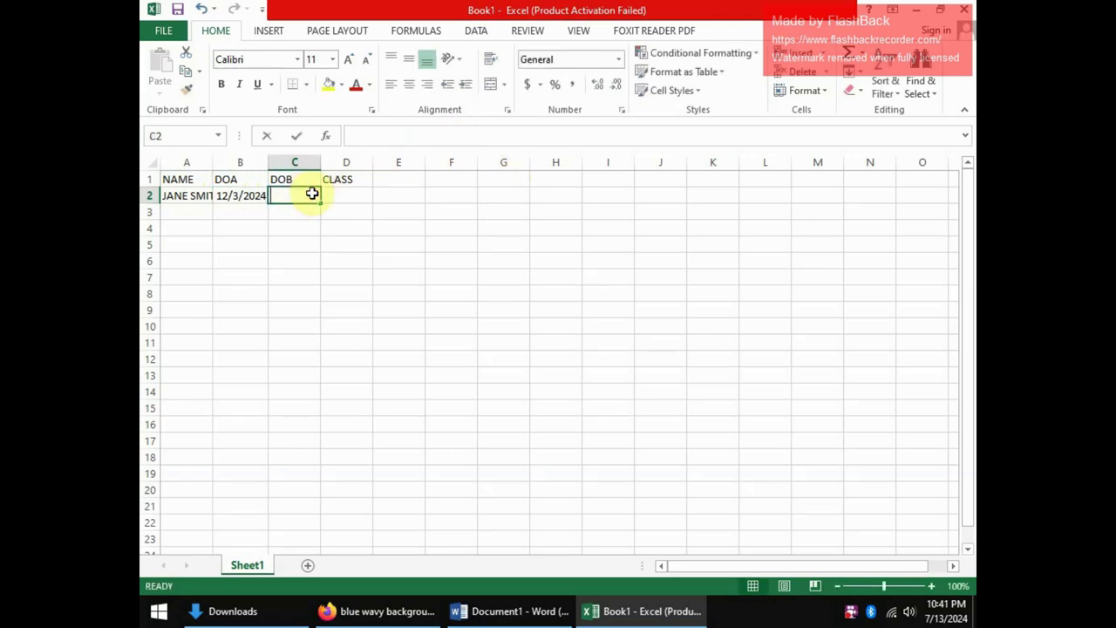
{"action": "type", "text": "12/3/2006"}
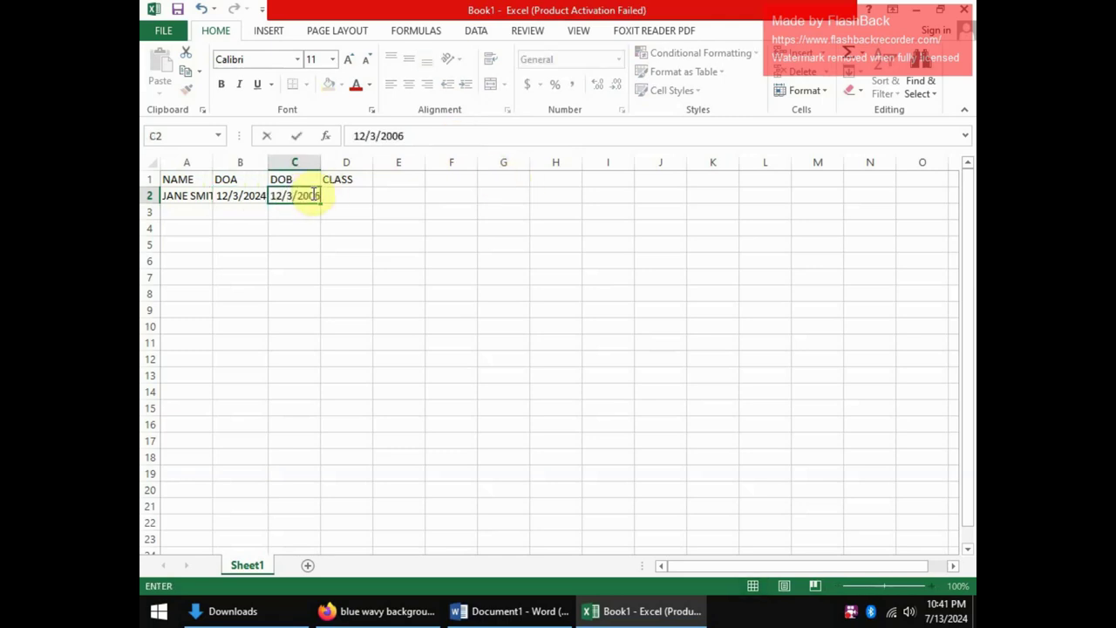
{"action": "key", "text": "Tab"}
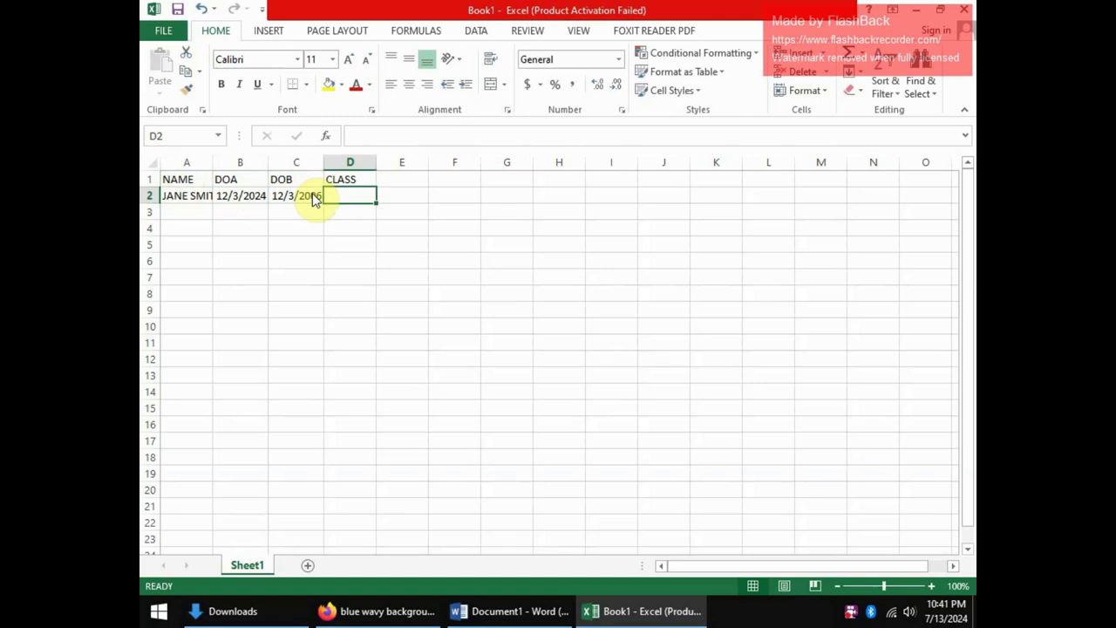
{"action": "type", "text": "3 WEST"}
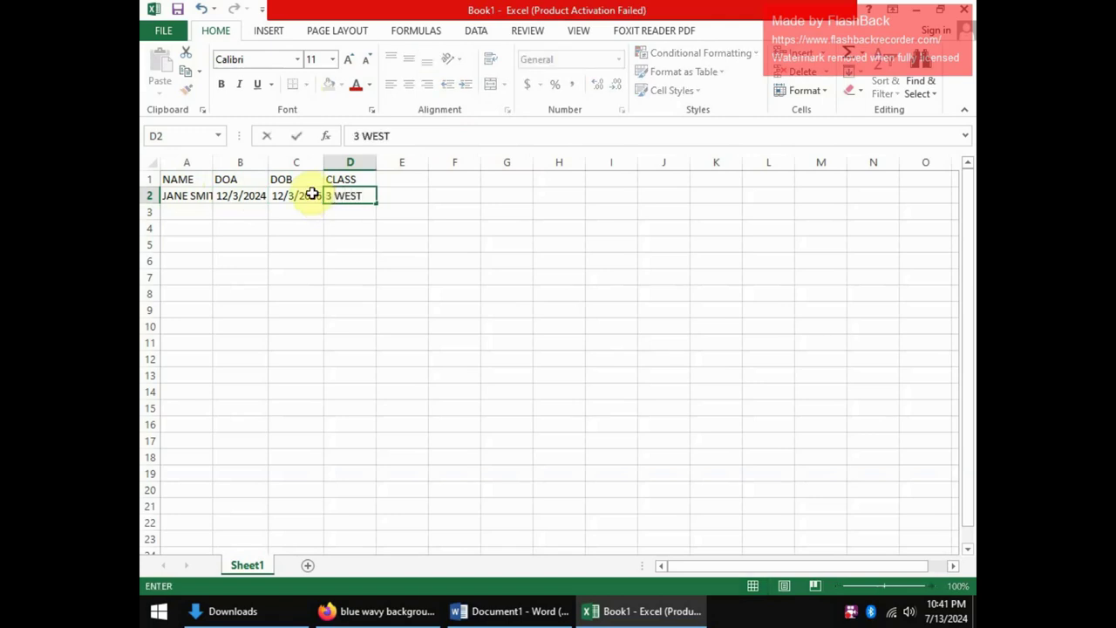
- Enter the second person's full name under NAME in cell A3
{"action": "key", "text": "Return"}
{"action": "key", "text": "Left"}
{"action": "key", "text": "Left"}
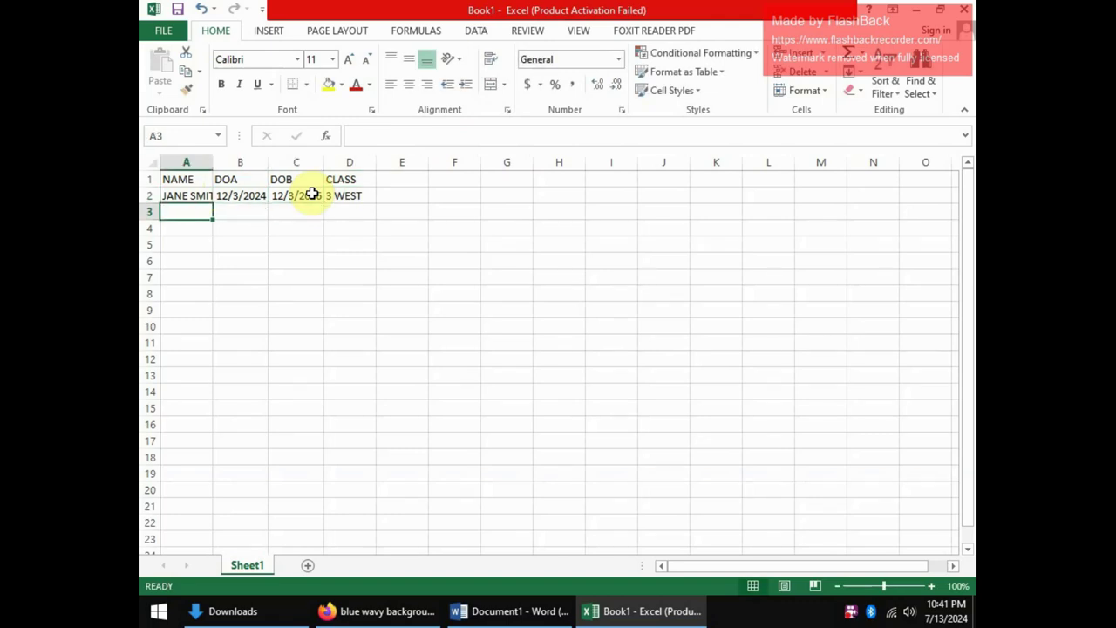
{"action": "type", "text": "JO"}
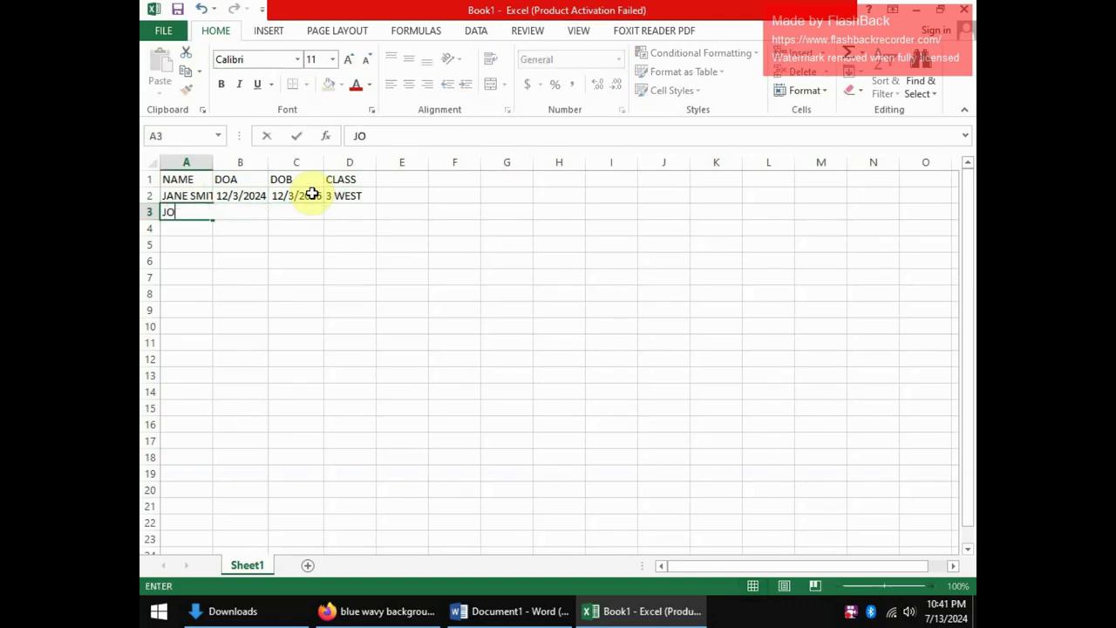
{"action": "type", "text": "HN DOE"}
{"action": "key", "text": "Tab"}
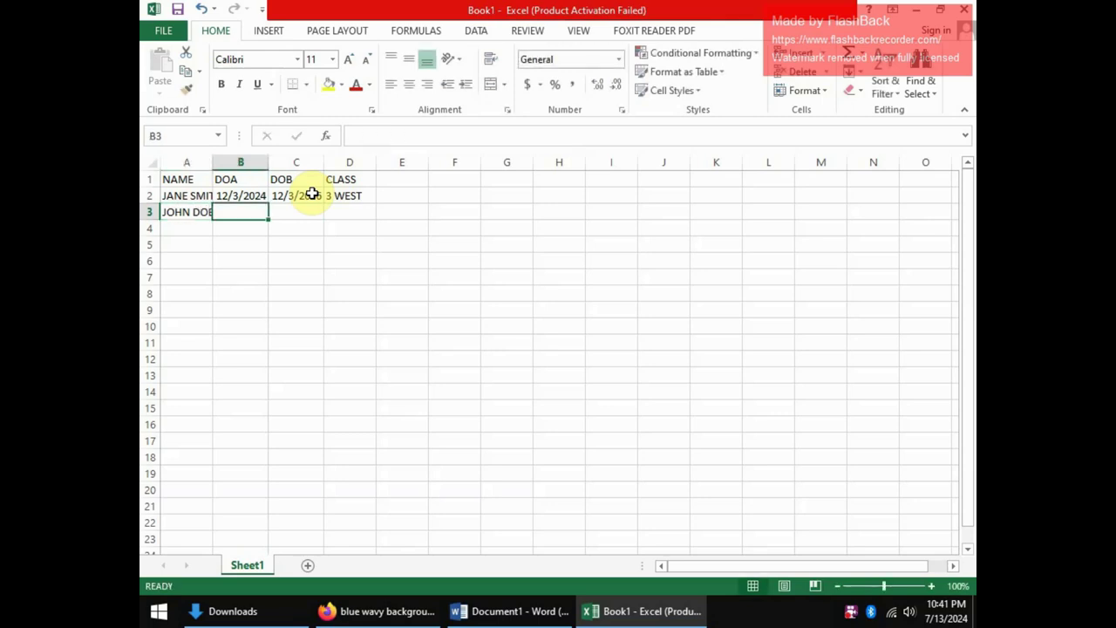
- Enter 12/3/2024 as the second person's DOA in cell B3
{"action": "type", "text": "3"}
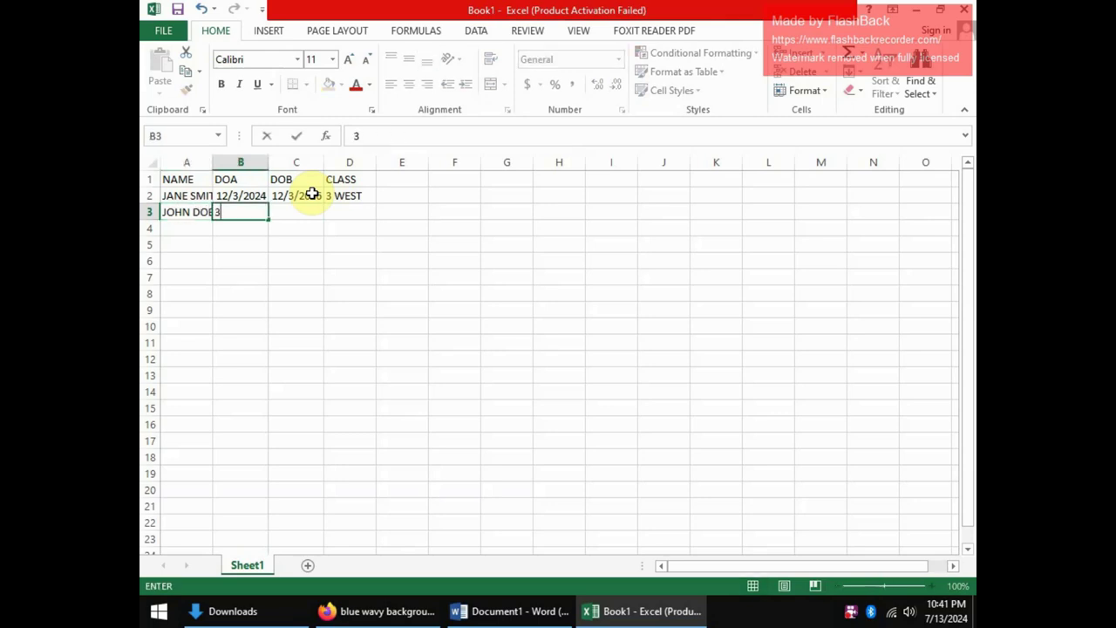
{"action": "type", "text": "/12"}
{"action": "key", "text": "BackSpace"}
{"action": "key", "text": "BackSpace"}
{"action": "key", "text": "BackSpace"}
{"action": "key", "text": "BackSpace"}
{"action": "type", "text": "12/3/20"}
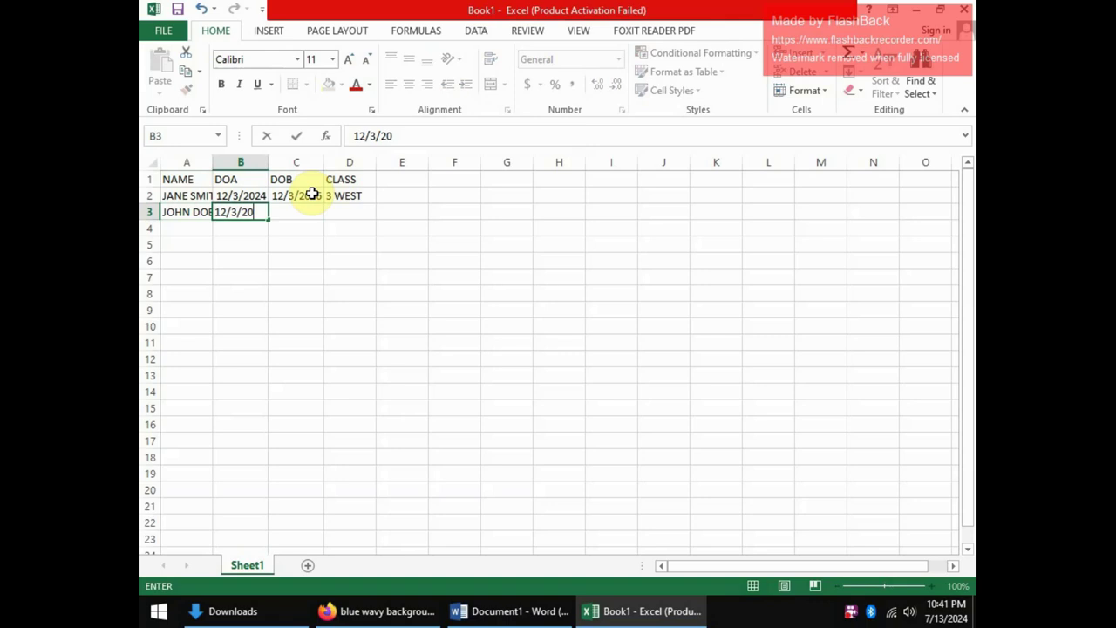
{"action": "type", "text": "24"}
{"action": "key", "text": "Tab"}
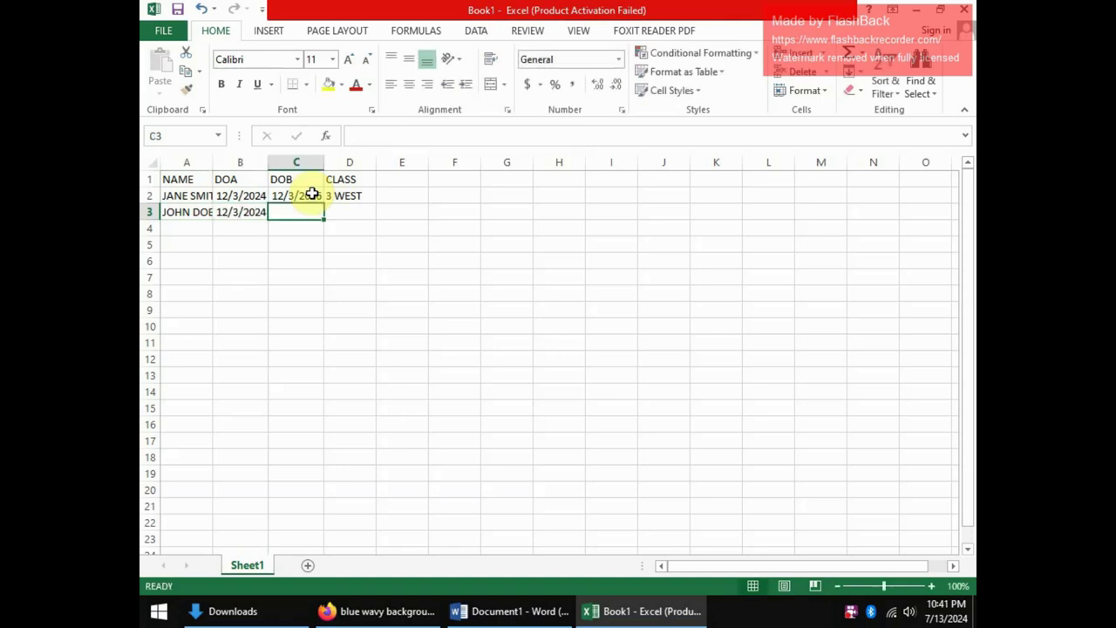
- Fill in the second person's date of birth in C3 and enter "4 SOUTH" as the class in D3
{"action": "type", "text": "120/4"}
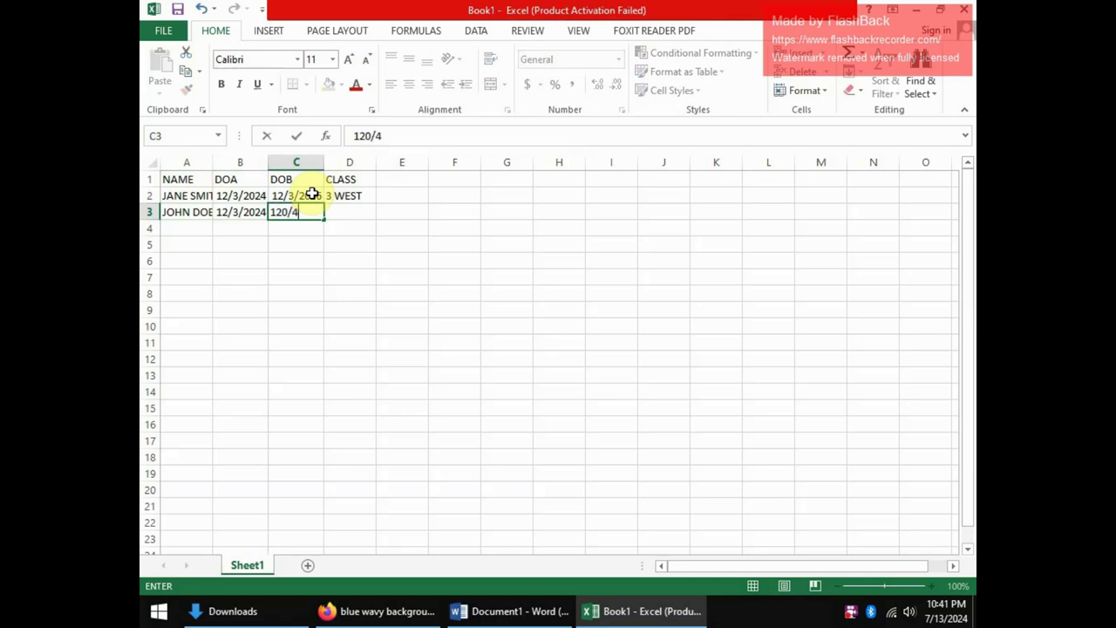
{"action": "type", "text": "/2005"}
{"action": "key", "text": "Tab"}
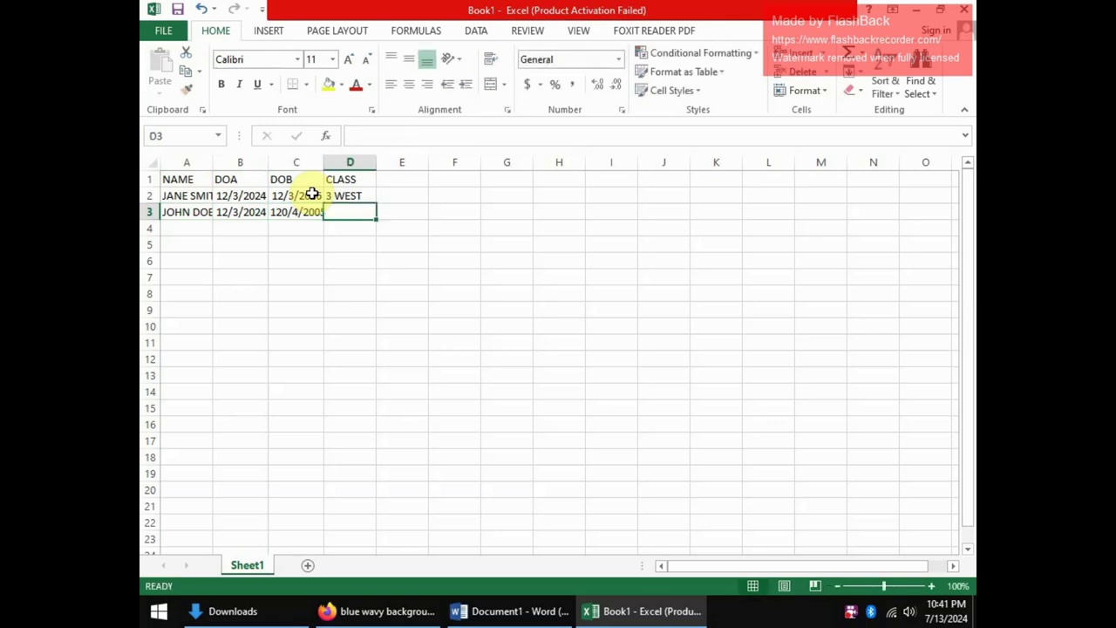
{"action": "type", "text": "4 SOUTH"}
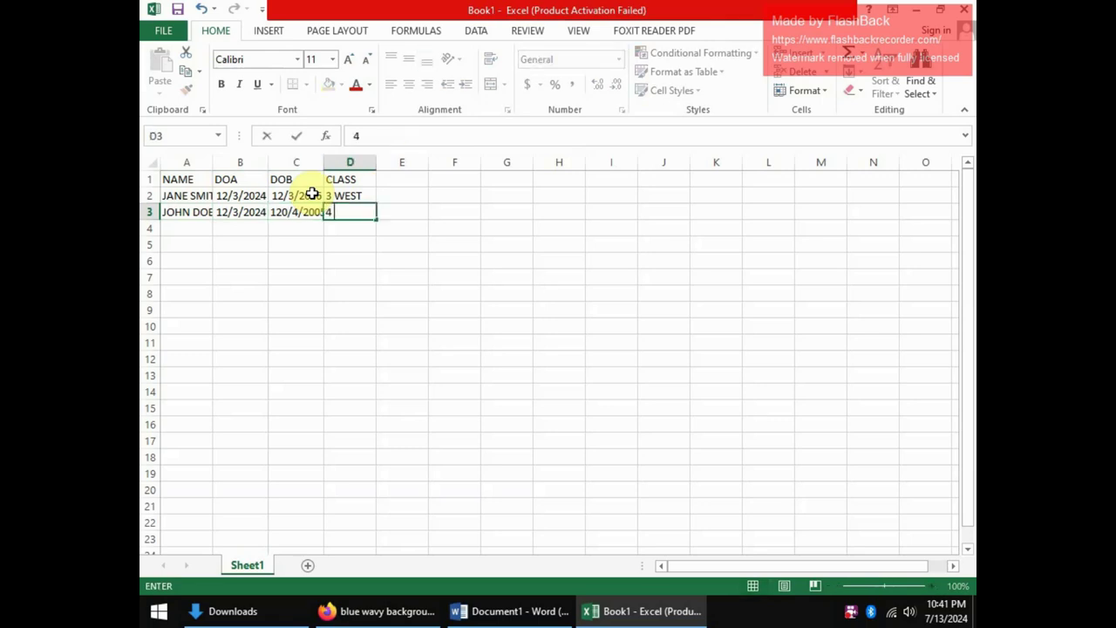
{"action": "key", "text": "Return"}
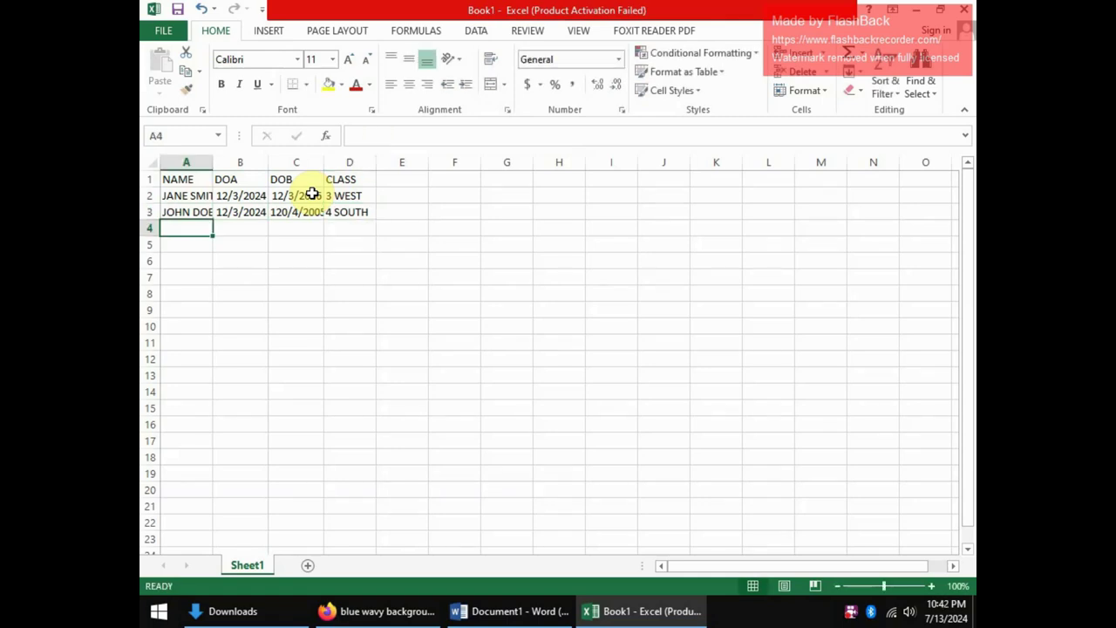
- Enter the third person's full name in A4 and 12/3/2024 as the DOA in B4
{"action": "type", "text": "MARY"}
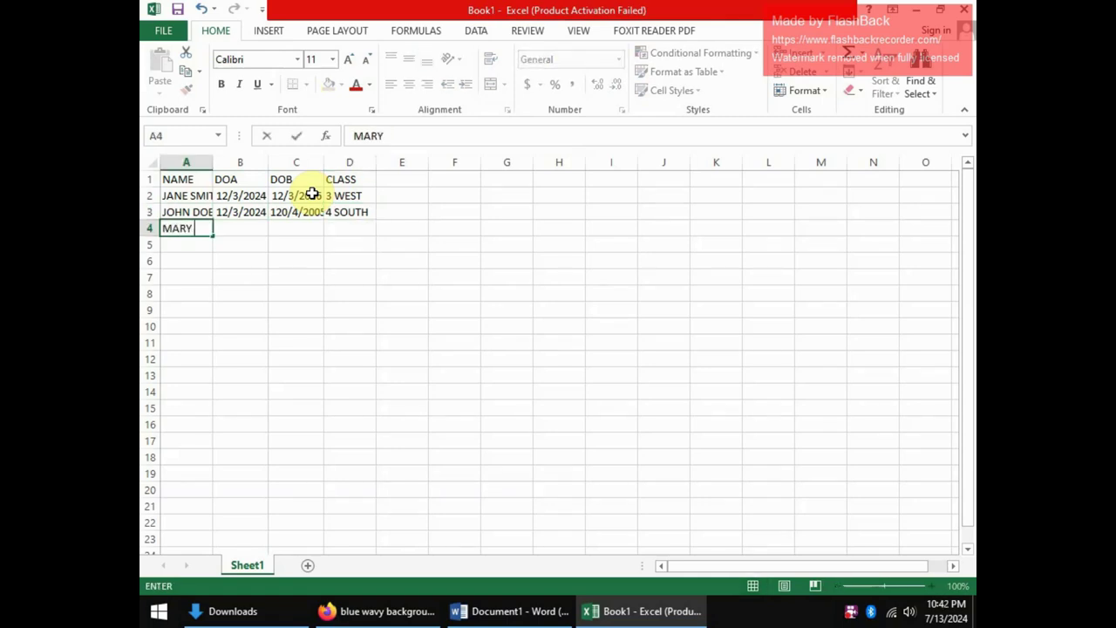
{"action": "type", "text": " BARRA"}
{"action": "key", "text": "Tab"}
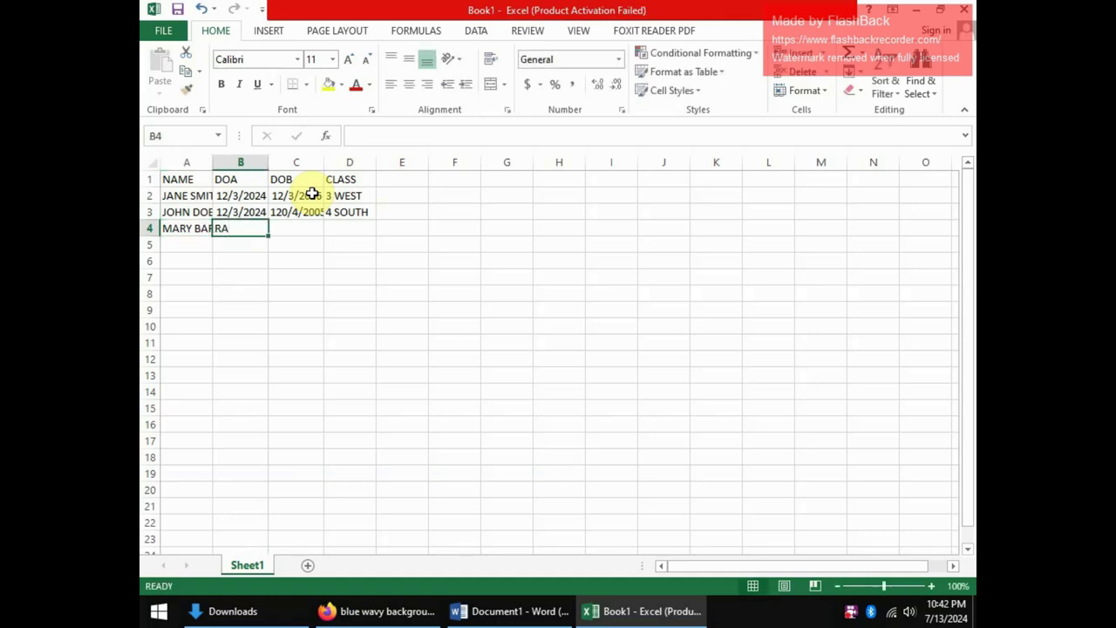
{"action": "type", "text": "12/"}
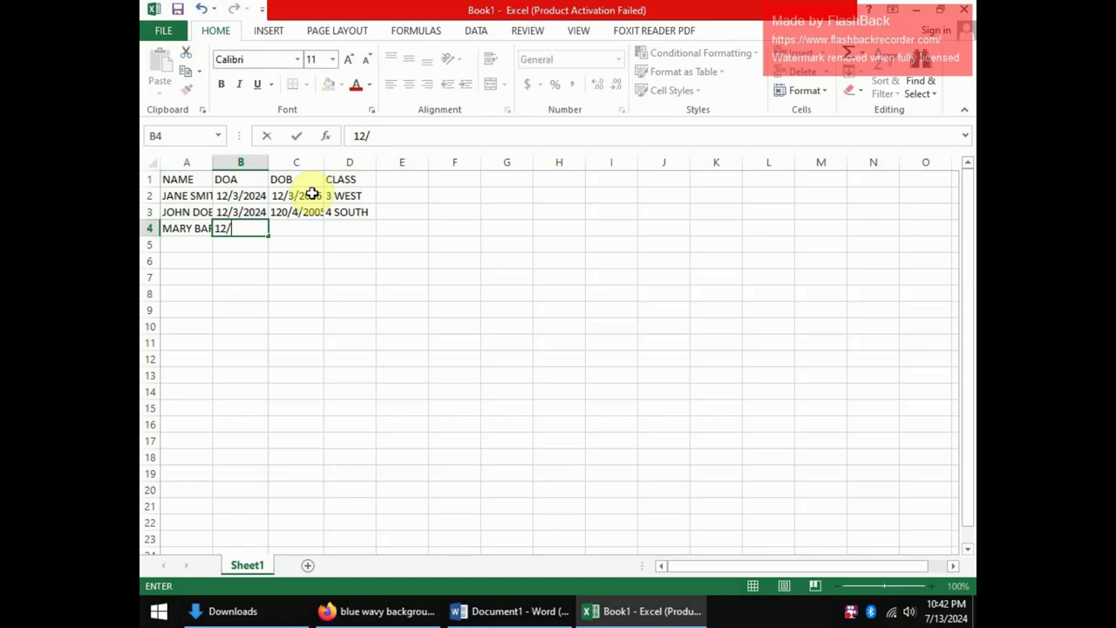
{"action": "type", "text": "4"}
{"action": "key", "text": "BackSpace"}
{"action": "type", "text": "3/2024"}
{"action": "key", "text": "Tab"}
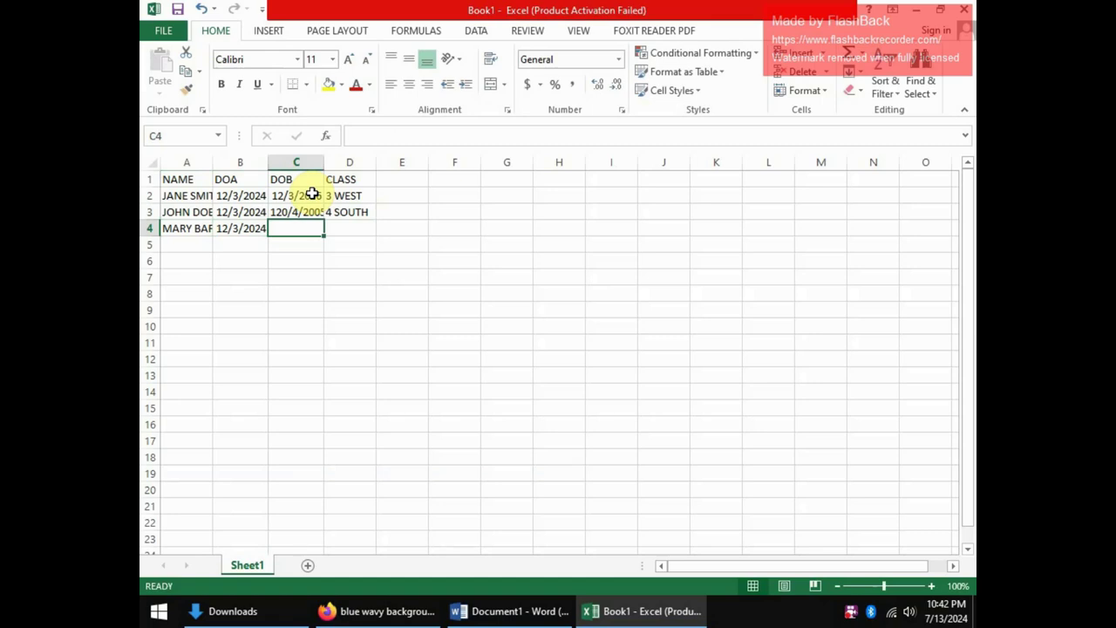
- Fill in the third person's date of birth in C4 and enter "3 NORTH" as the class in D4
{"action": "type", "text": "24"}
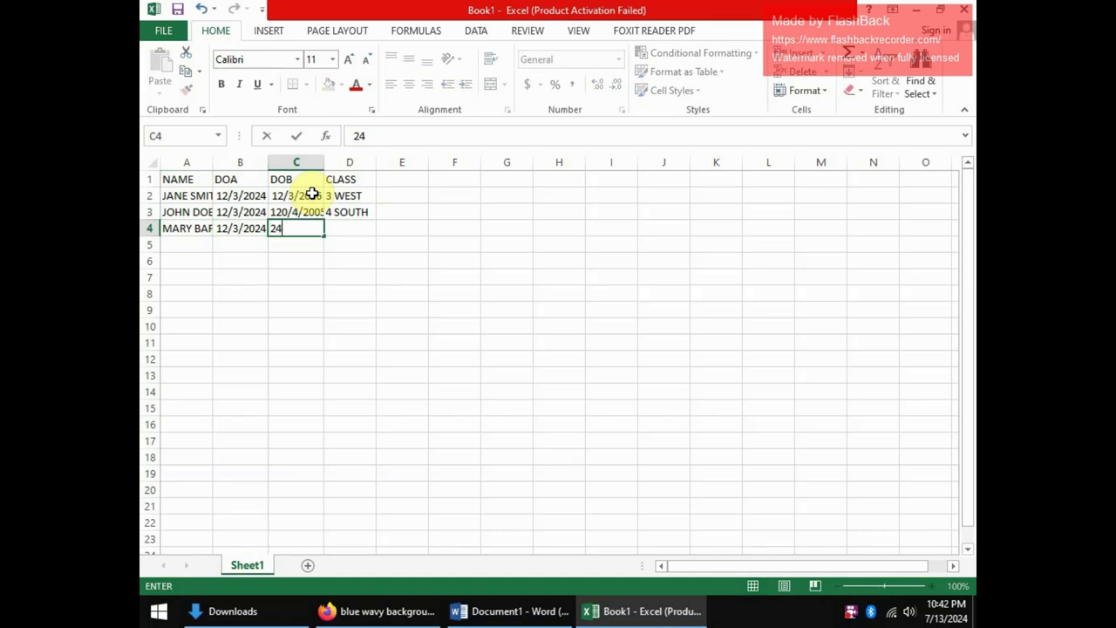
{"action": "type", "text": "/5/2007"}
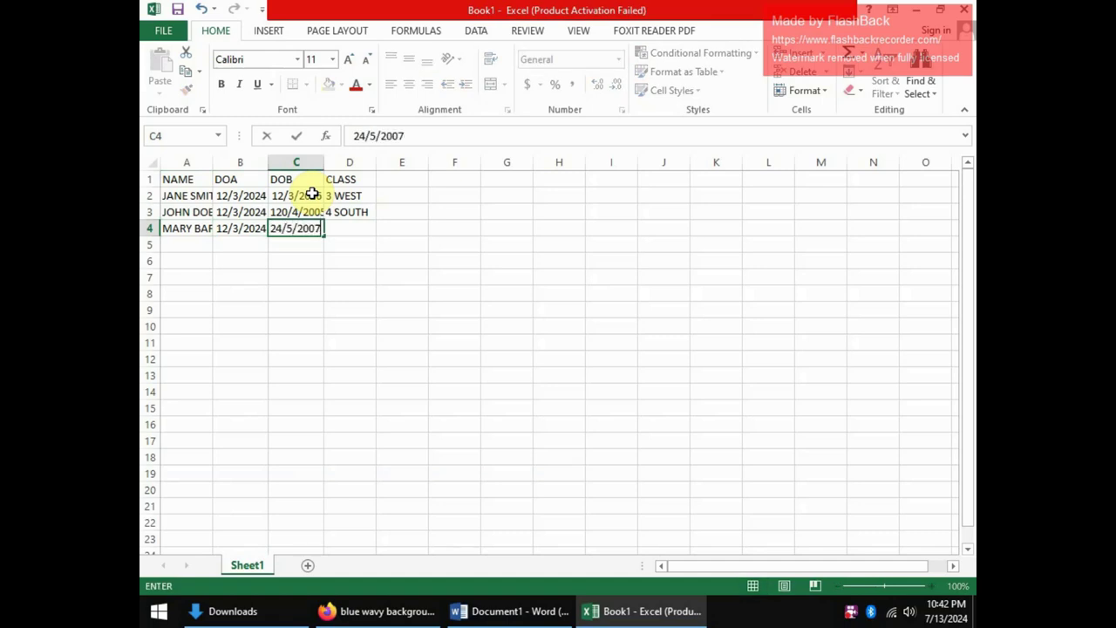
{"action": "key", "text": "Tab"}
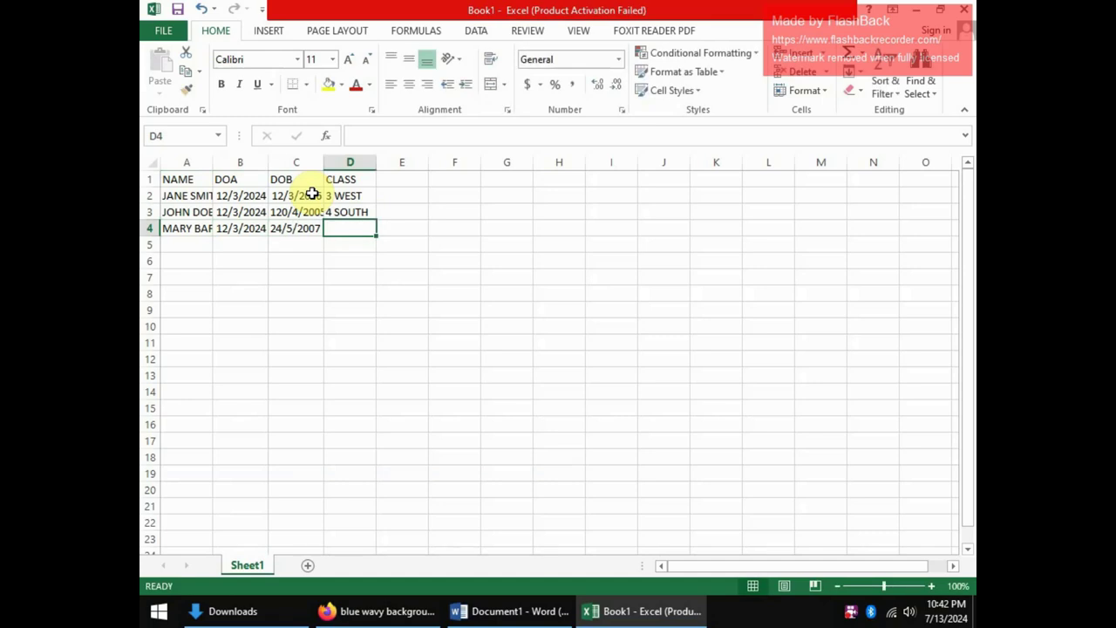
{"action": "type", "text": "3"}
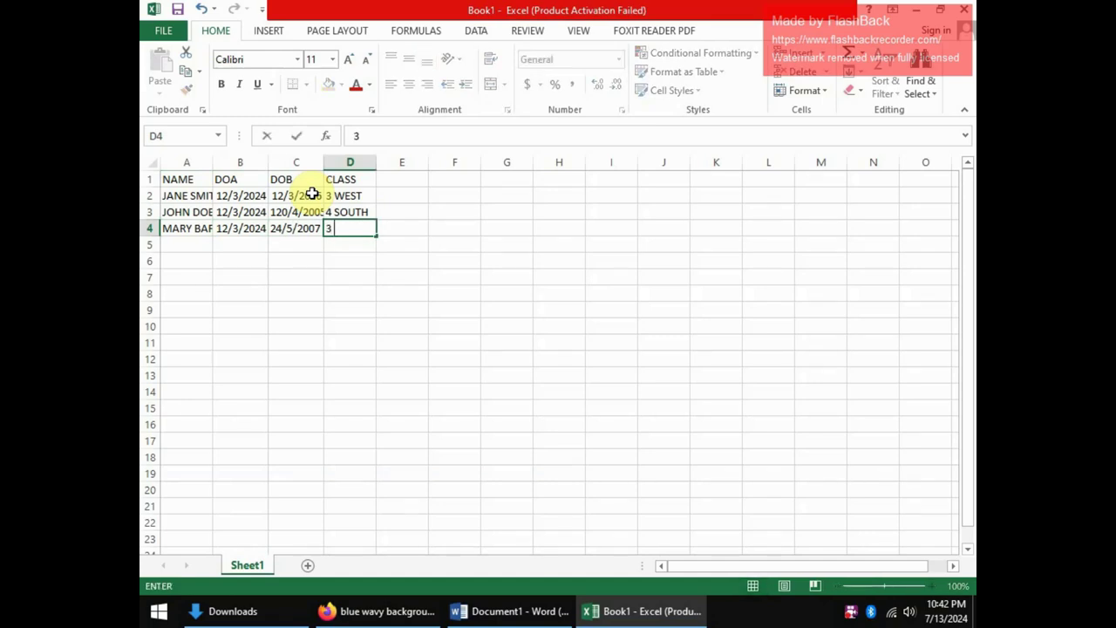
{"action": "type", "text": " NORTH"}
- Remove the surplus zero from the first part of the second person's date of birth in C3
{"action": "double_click", "coordinate": [293, 214]}
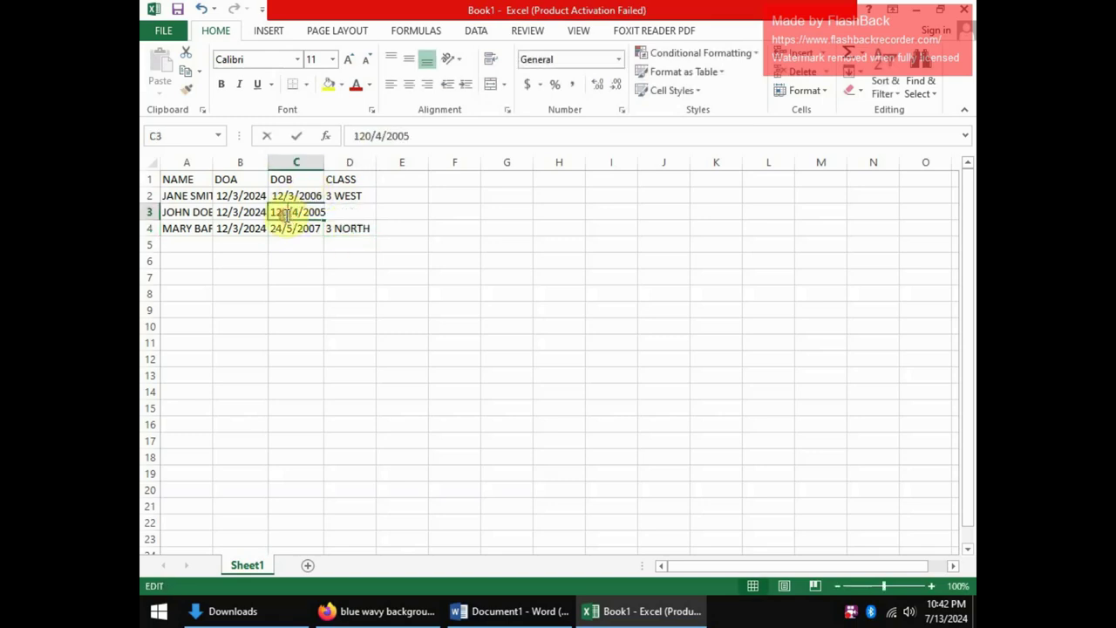
{"action": "key", "text": "BackSpace"}
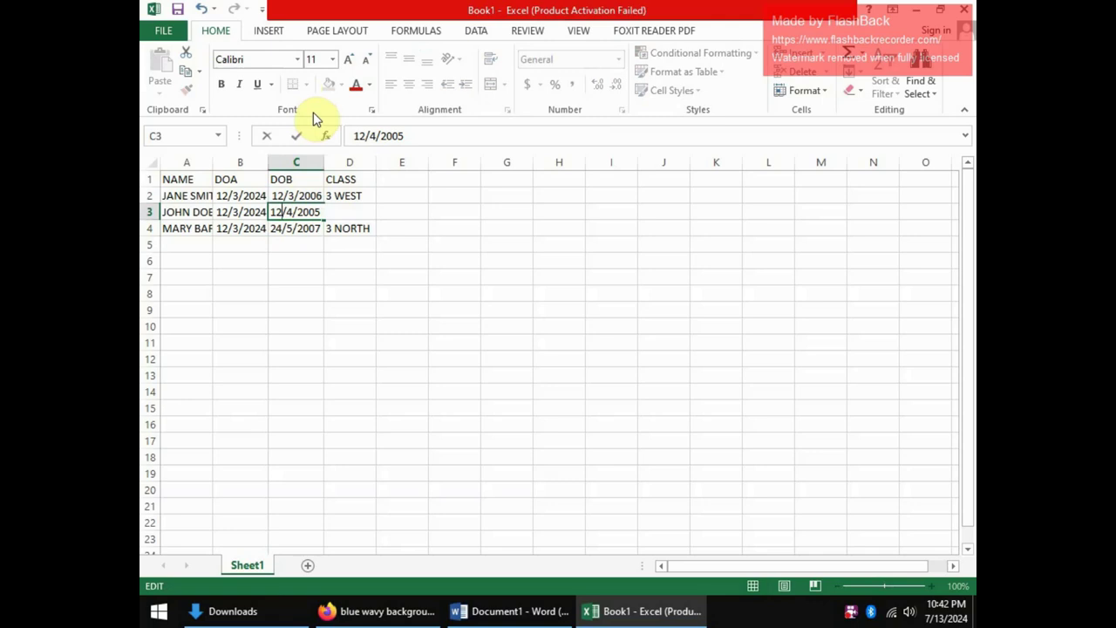
{"action": "key", "text": "Return"}
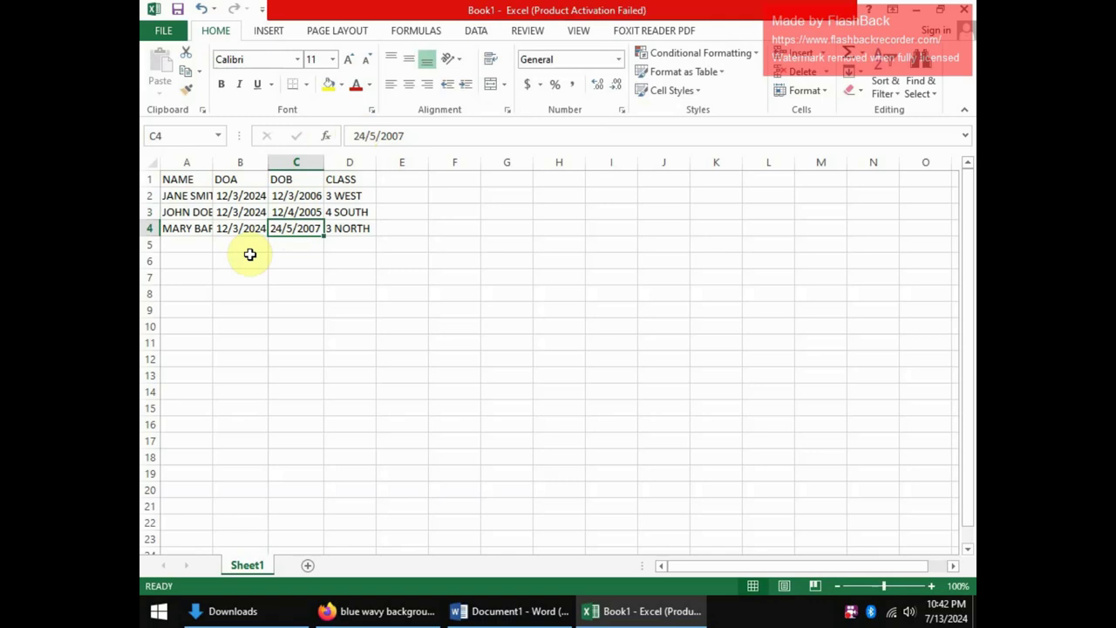
- Save the workbook on the Desktop as "DATA SOURCE" and close Excel to return to the Word document
{"action": "left_click", "coordinate": [162, 30]}
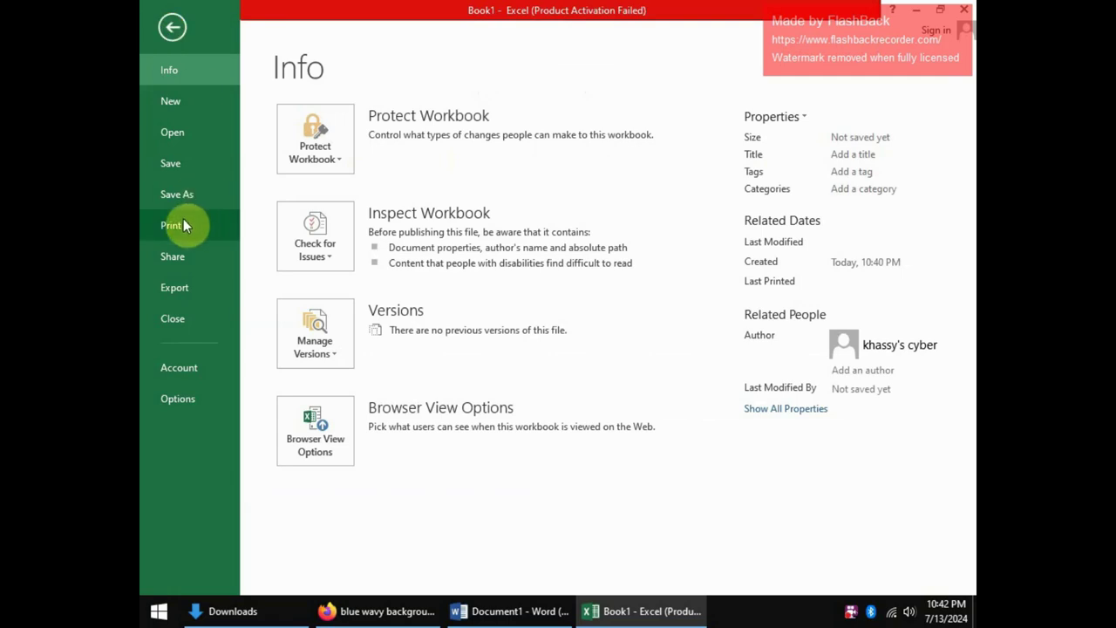
{"action": "left_click", "coordinate": [187, 195]}
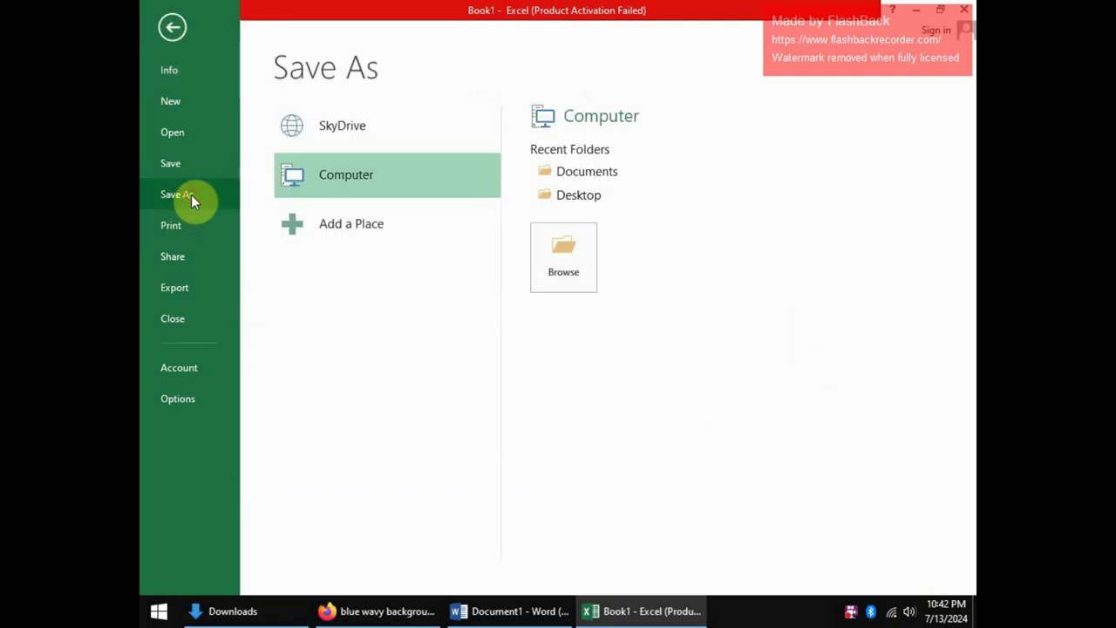
{"action": "left_click", "coordinate": [579, 195]}
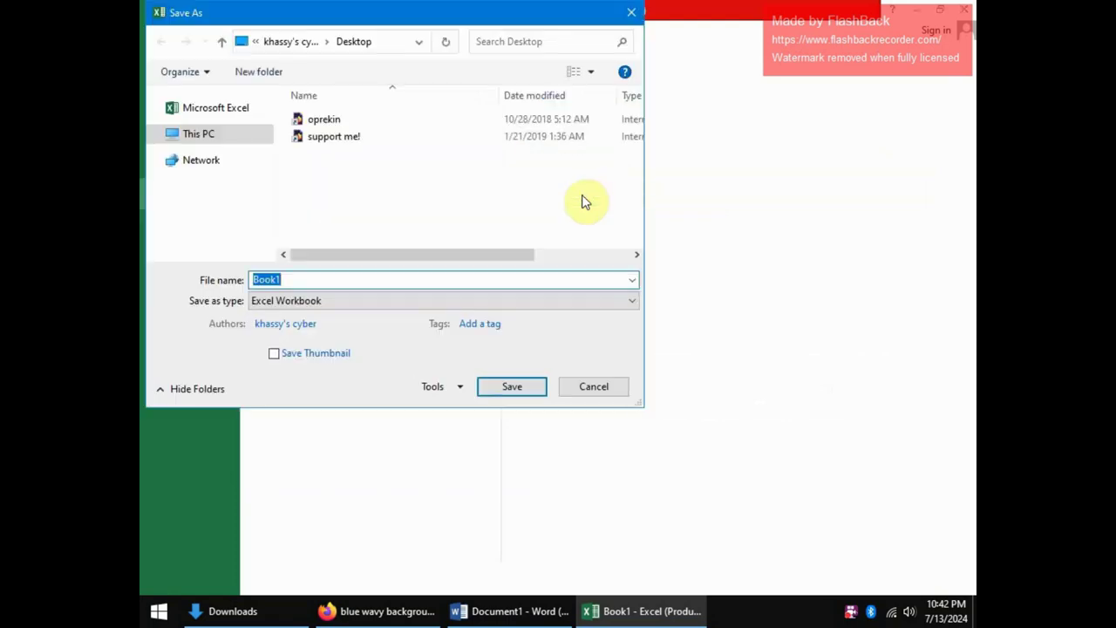
{"action": "type", "text": "DATA SOURCE"}
{"action": "left_click", "coordinate": [528, 394]}
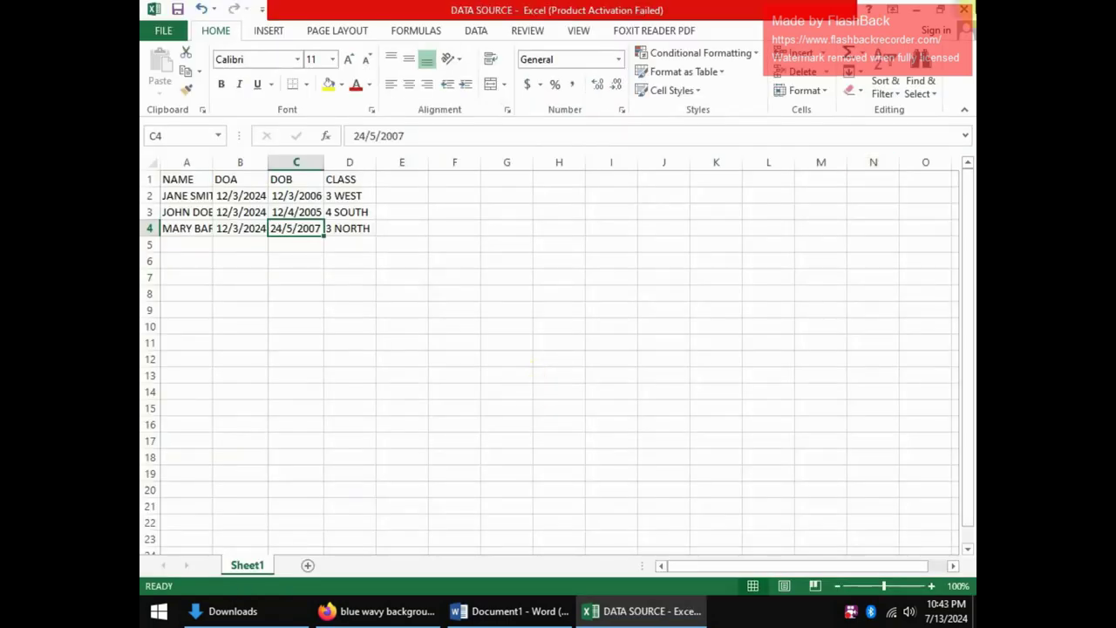
{"action": "left_click", "coordinate": [968, 9]}
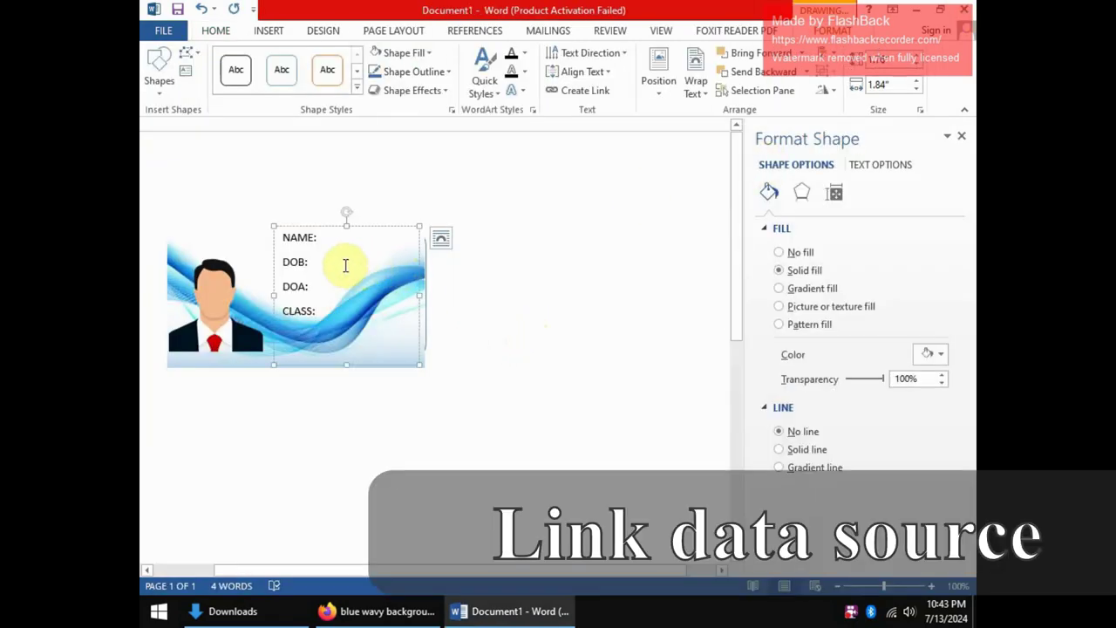
- Link the mail merge recipients to the existing DATA SOURCE workbook on the Desktop, using Sheet1$ with its first row as column headers
{"action": "left_click", "coordinate": [551, 33]}
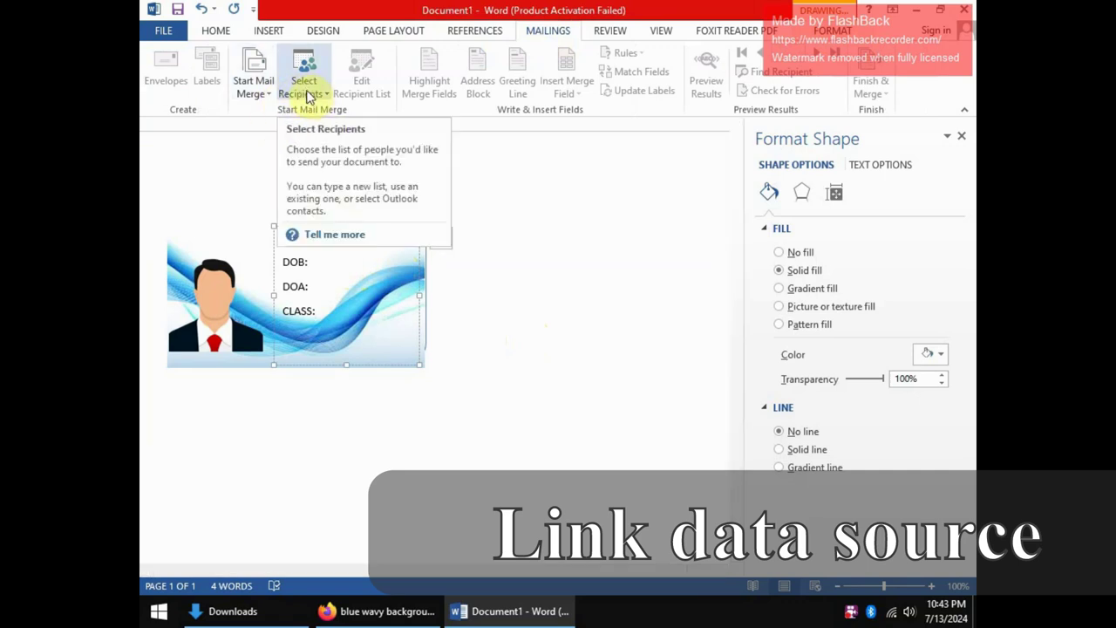
{"action": "left_click", "coordinate": [256, 98]}
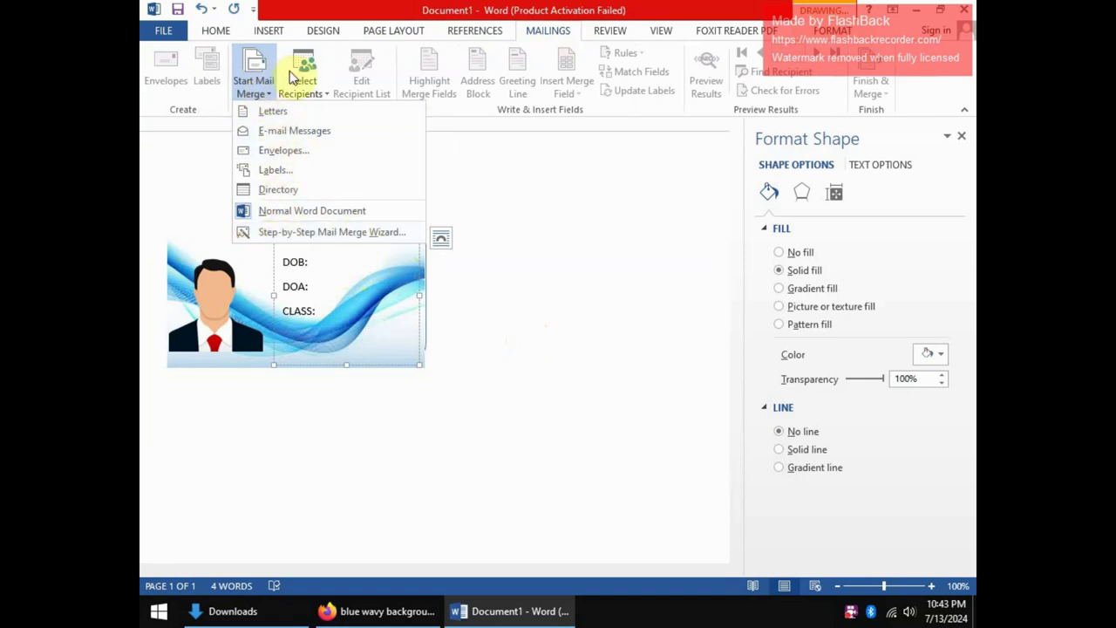
{"action": "left_click", "coordinate": [307, 94]}
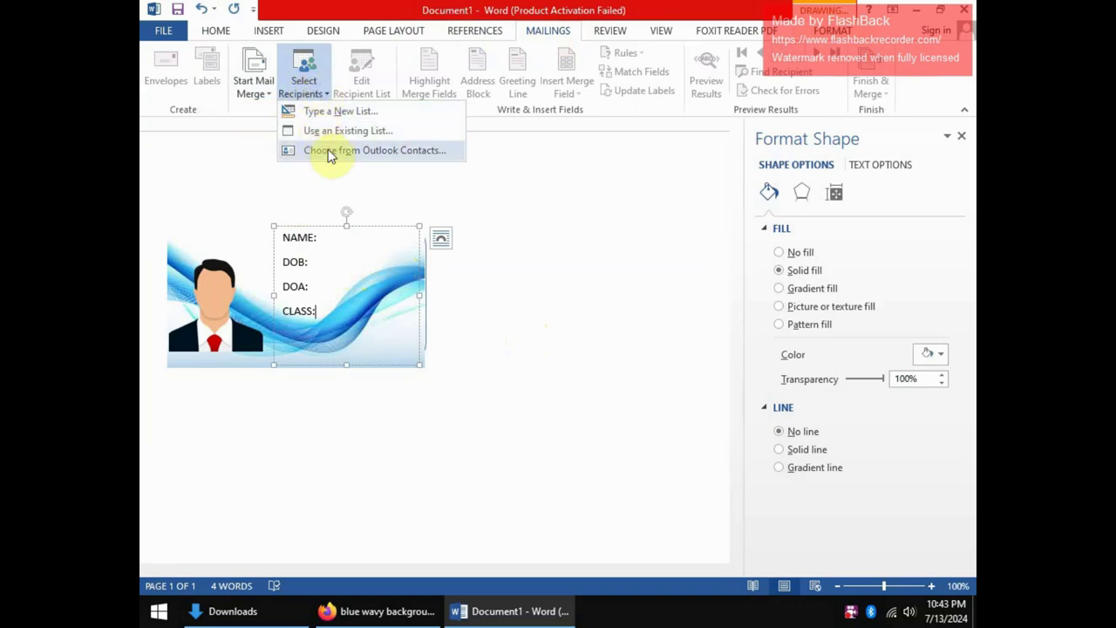
{"action": "left_click", "coordinate": [353, 133]}
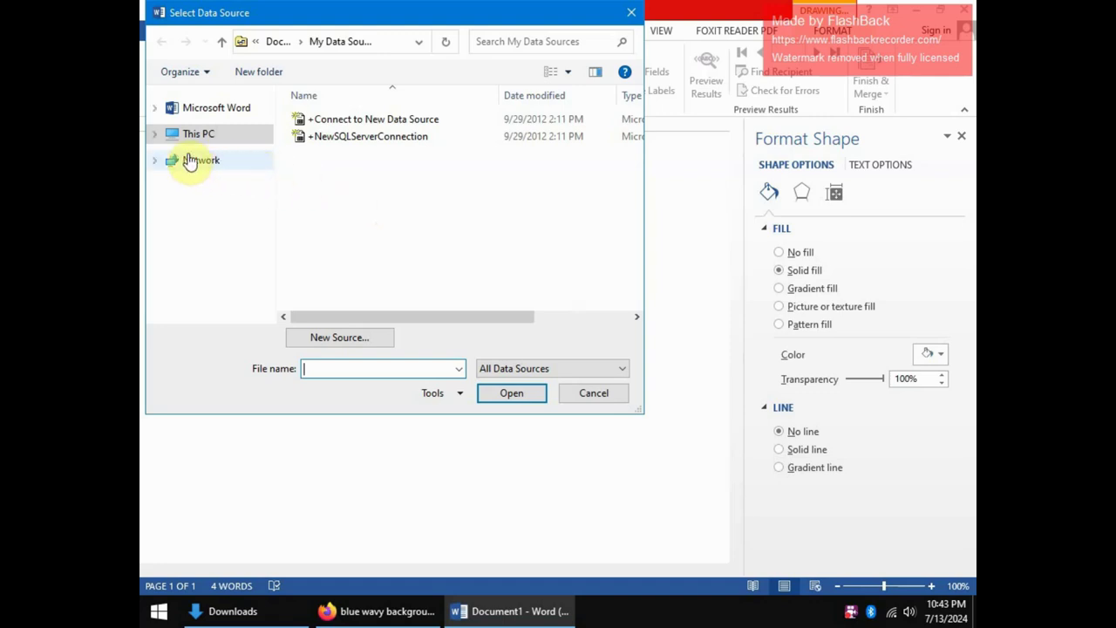
{"action": "left_click", "coordinate": [155, 137]}
{"action": "left_click", "coordinate": [154, 135]}
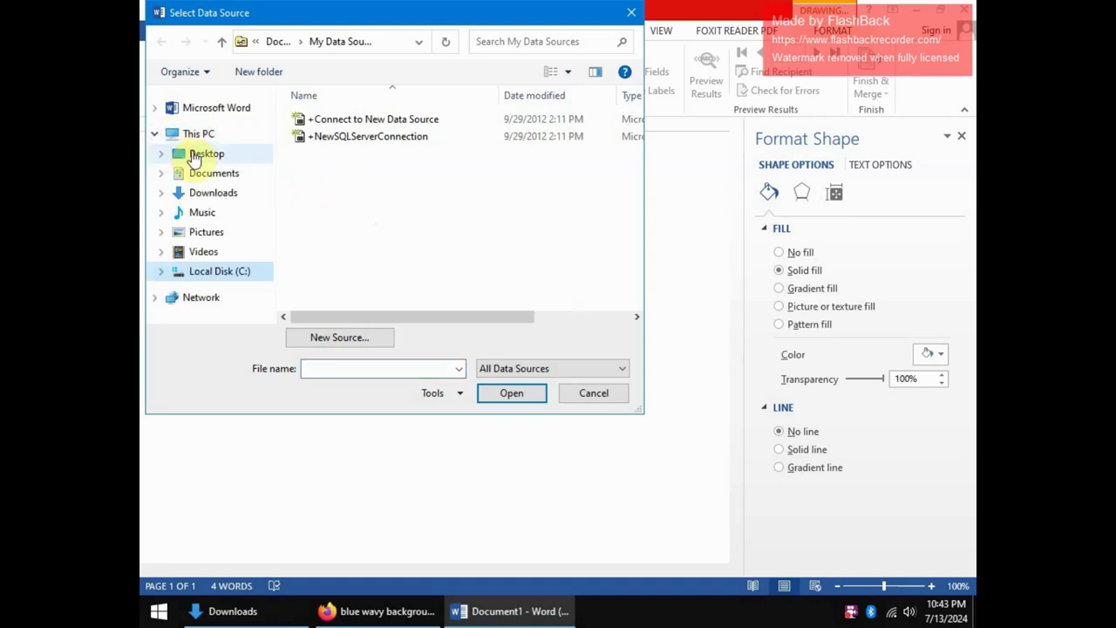
{"action": "left_click", "coordinate": [200, 156]}
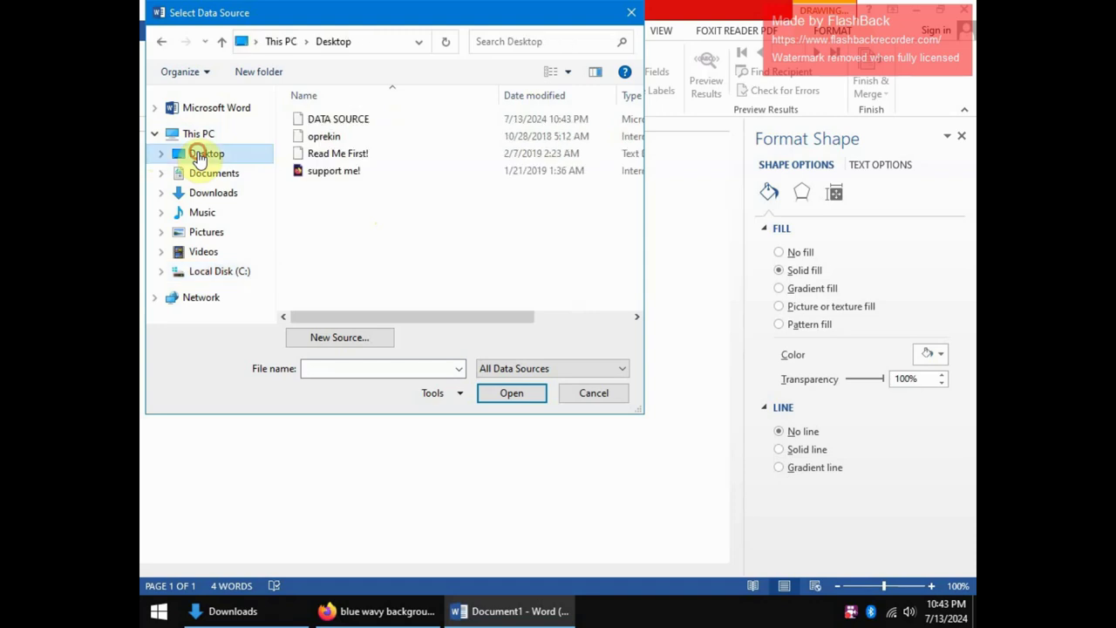
{"action": "left_click", "coordinate": [326, 122]}
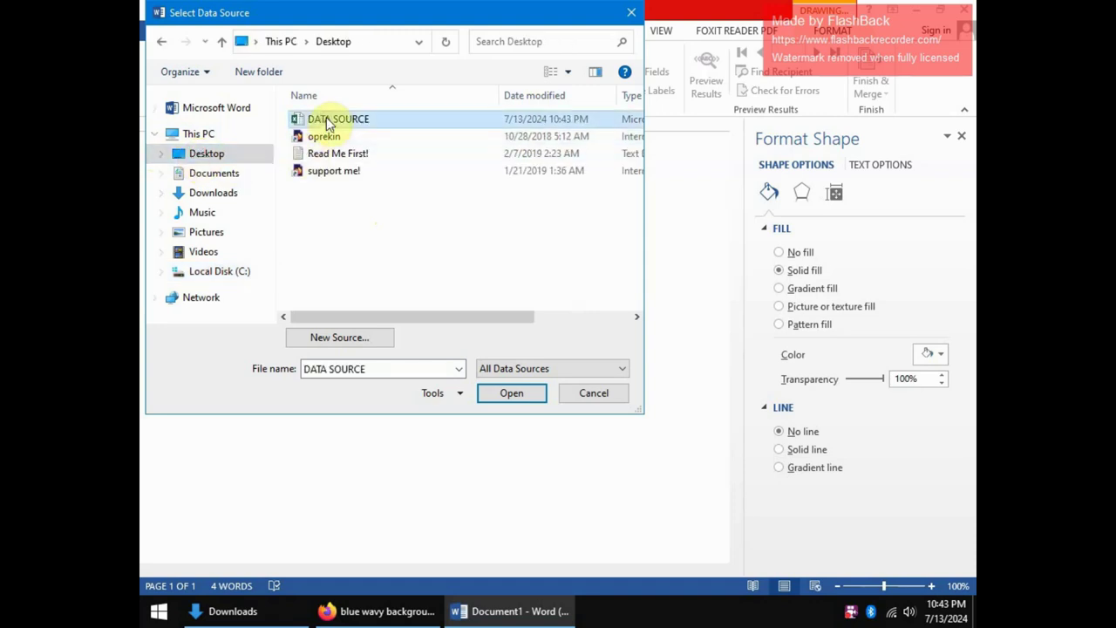
{"action": "left_click", "coordinate": [512, 397]}
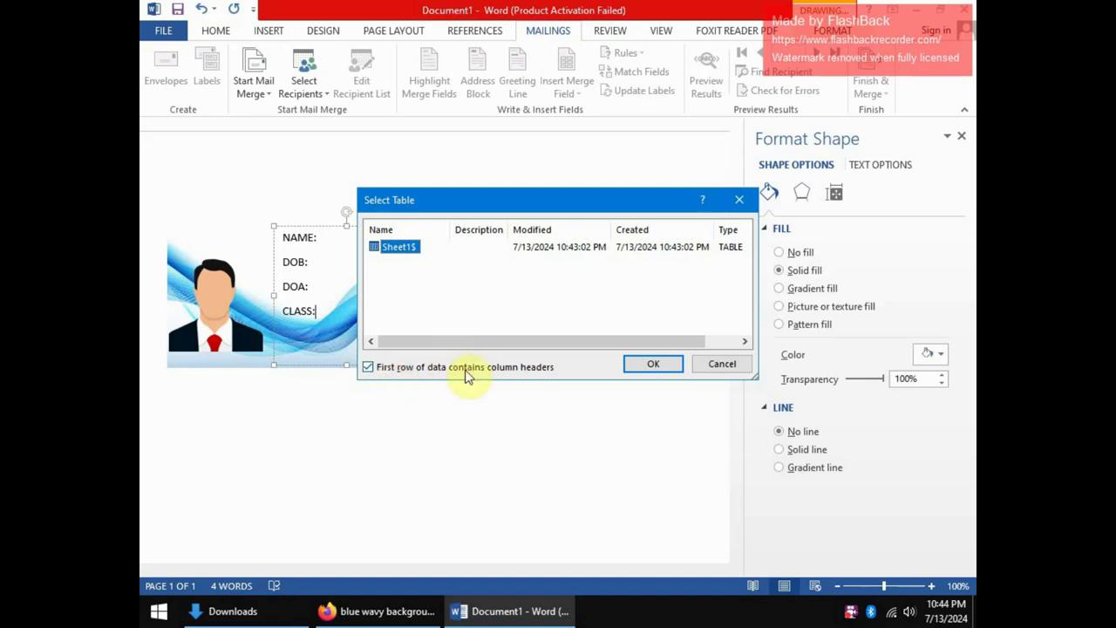
{"action": "left_click", "coordinate": [654, 364]}
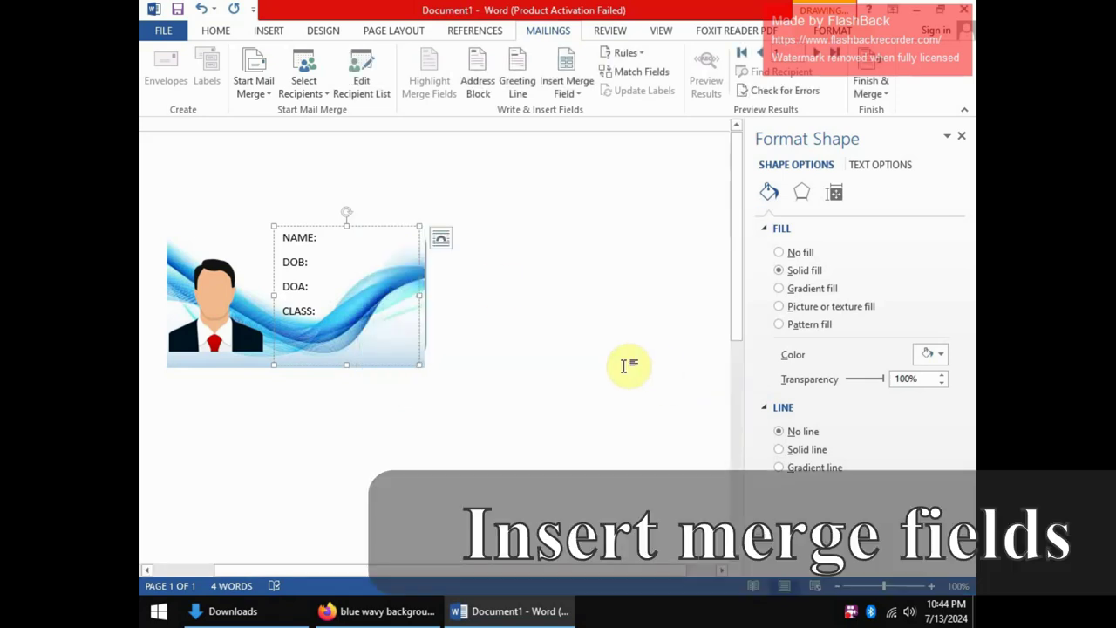
- Insert the NAME merge field after the "NAME:" label and the DOB merge field after "DOB:" on the card
{"action": "left_click", "coordinate": [335, 237]}
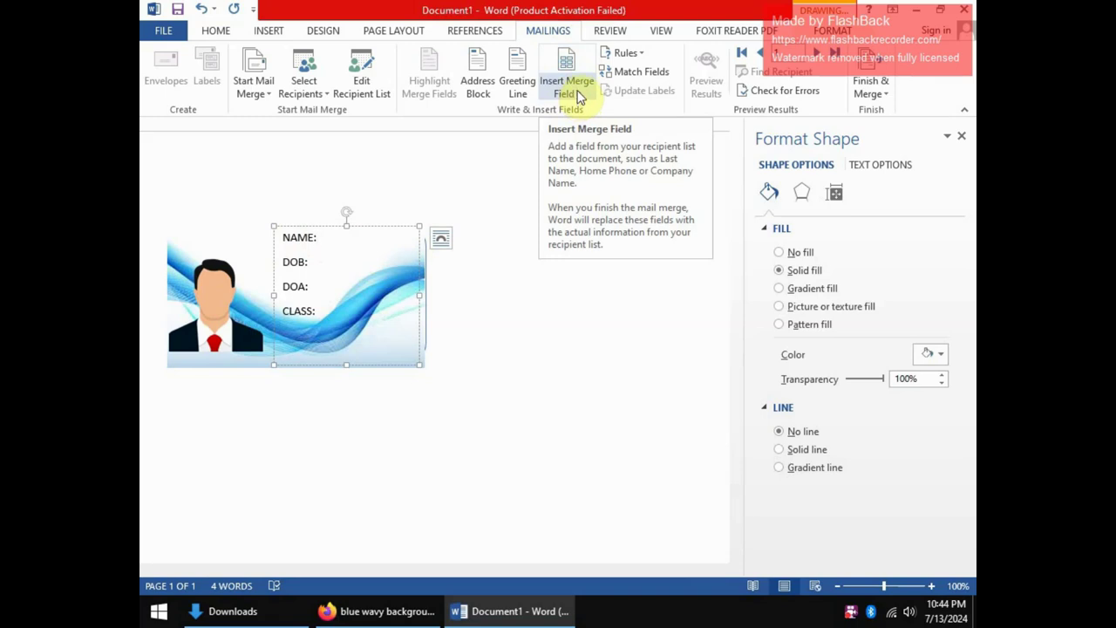
{"action": "left_click", "coordinate": [580, 96]}
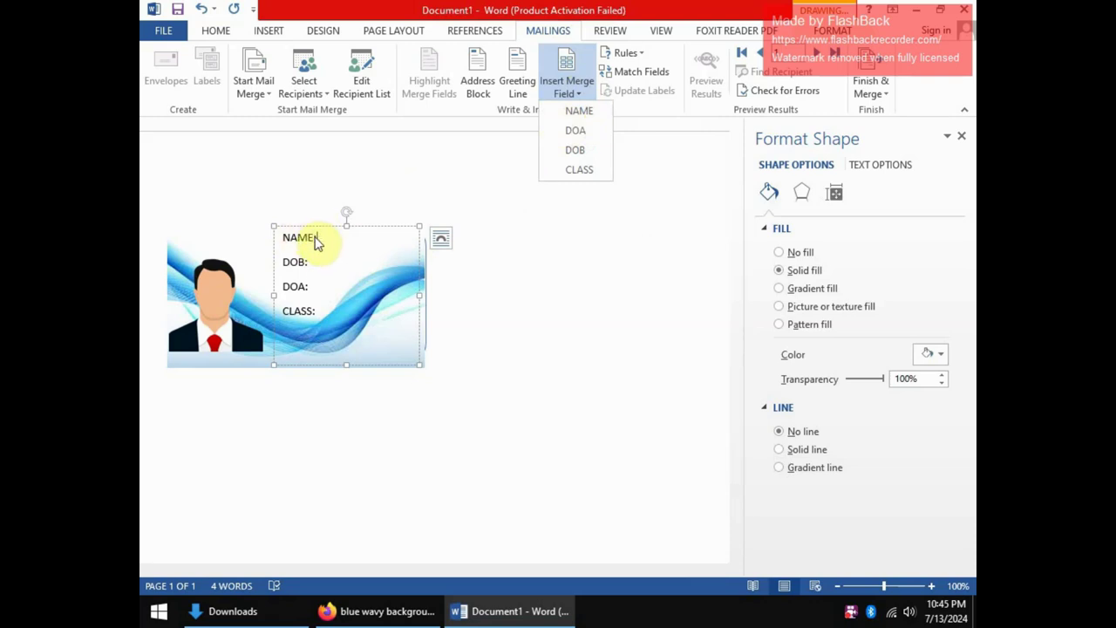
{"action": "left_click", "coordinate": [582, 114]}
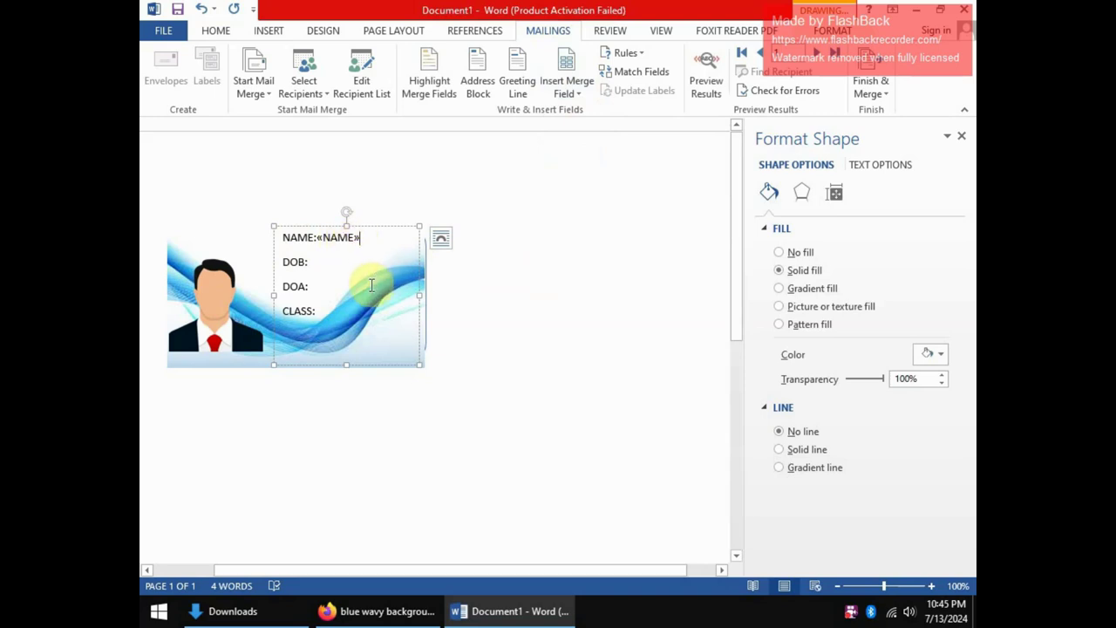
{"action": "left_click", "coordinate": [328, 263]}
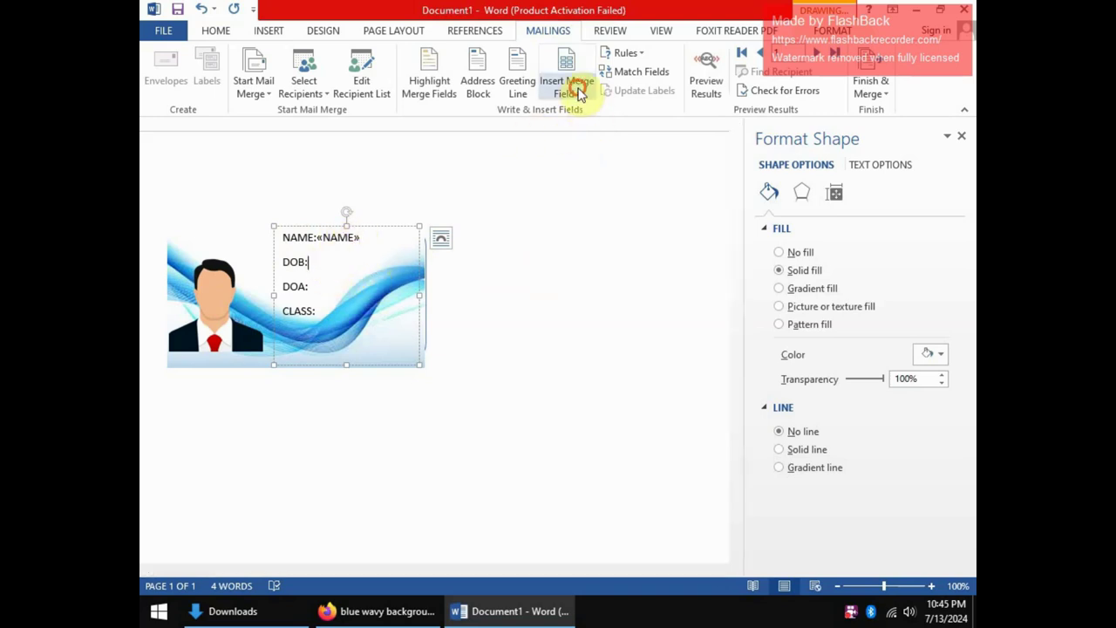
{"action": "left_click", "coordinate": [579, 94]}
{"action": "left_click", "coordinate": [593, 150]}
- Insert the DOA merge field after the "DOA:" label and the CLASS merge field after "CLASS:" on the card
{"action": "left_click", "coordinate": [329, 282]}
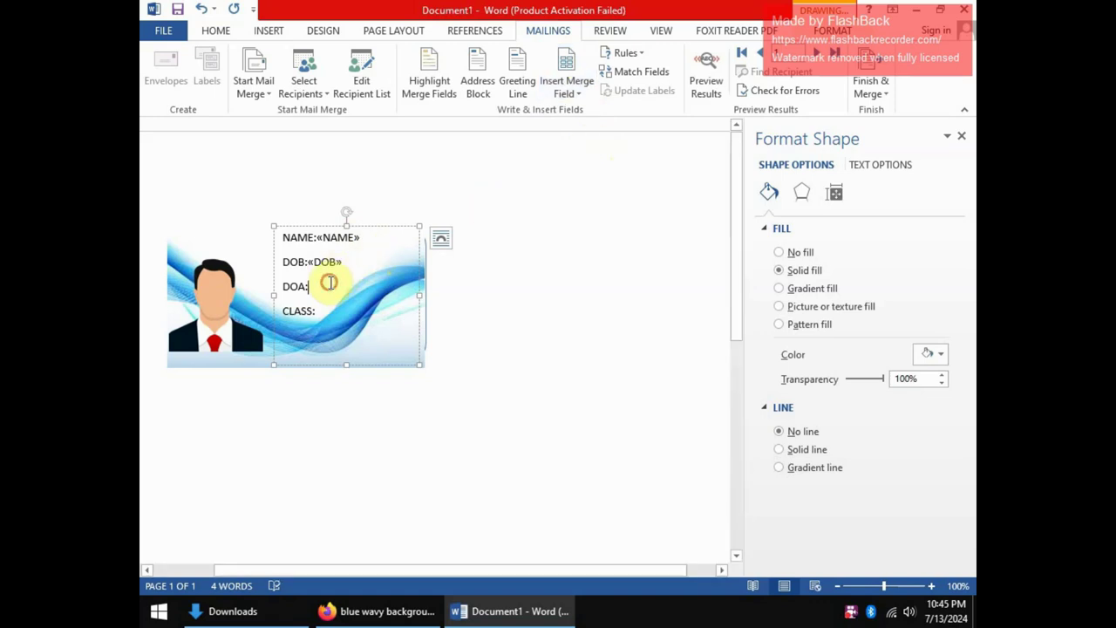
{"action": "left_click", "coordinate": [564, 91]}
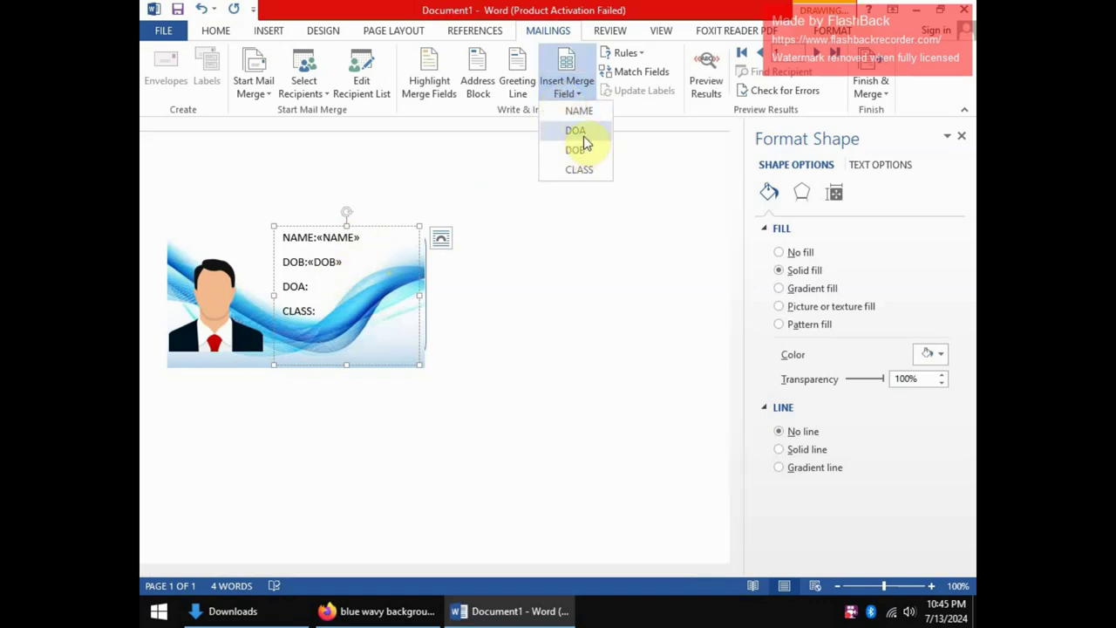
{"action": "left_click", "coordinate": [579, 131]}
{"action": "left_click", "coordinate": [335, 311]}
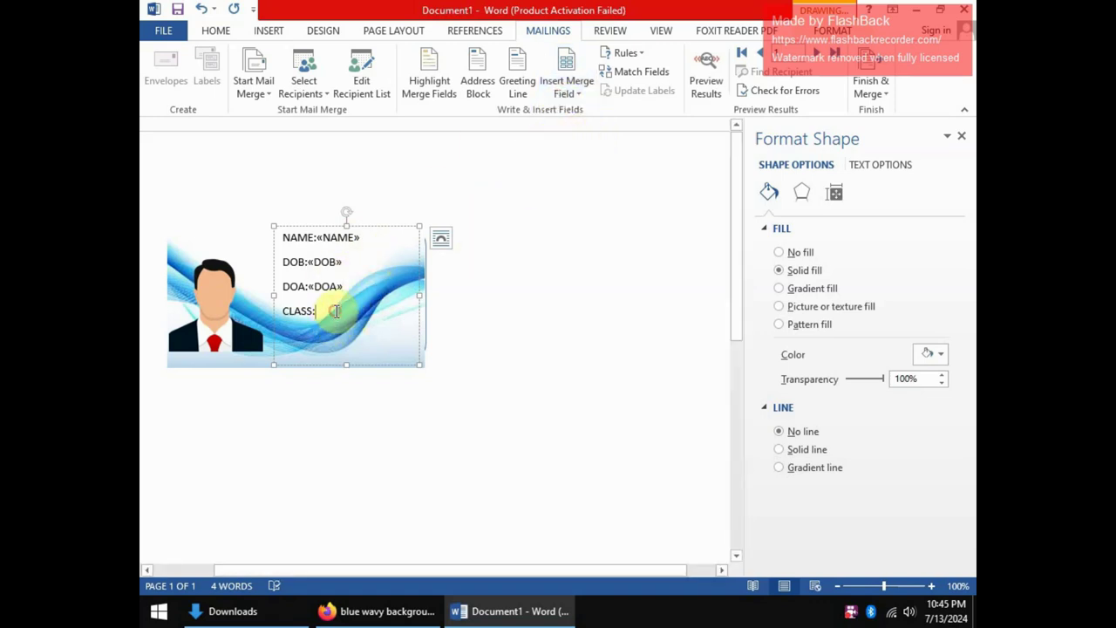
{"action": "left_click", "coordinate": [571, 92]}
{"action": "left_click", "coordinate": [578, 173]}
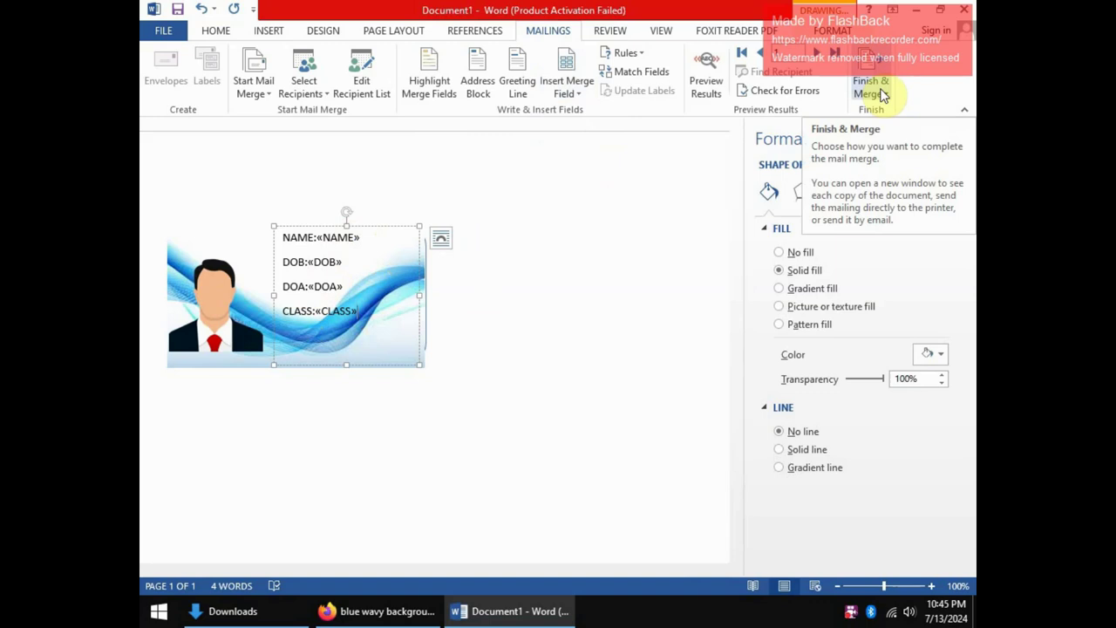
- Finish the merge into a new document of individual cards for all records and review the card on each page
{"action": "left_click", "coordinate": [872, 87]}
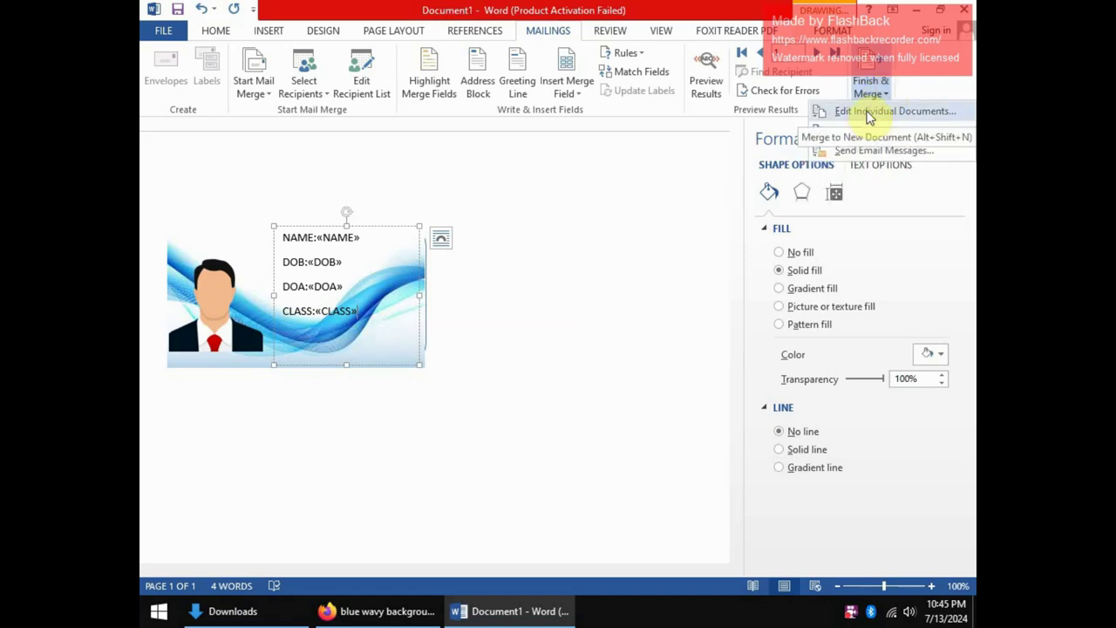
{"action": "left_click", "coordinate": [868, 114]}
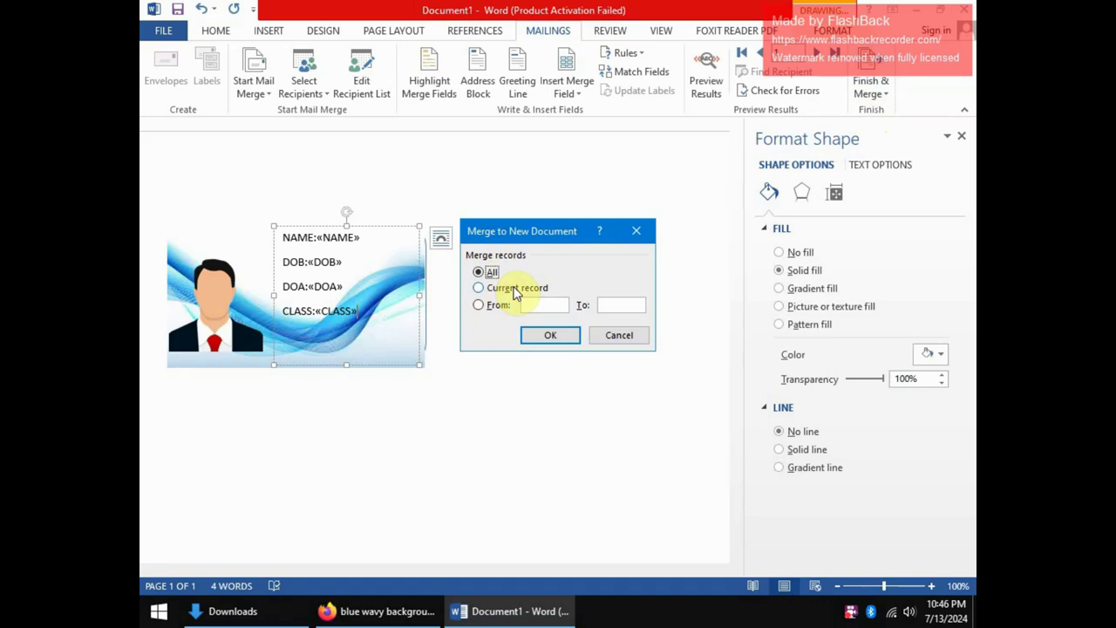
{"action": "left_click", "coordinate": [560, 339]}
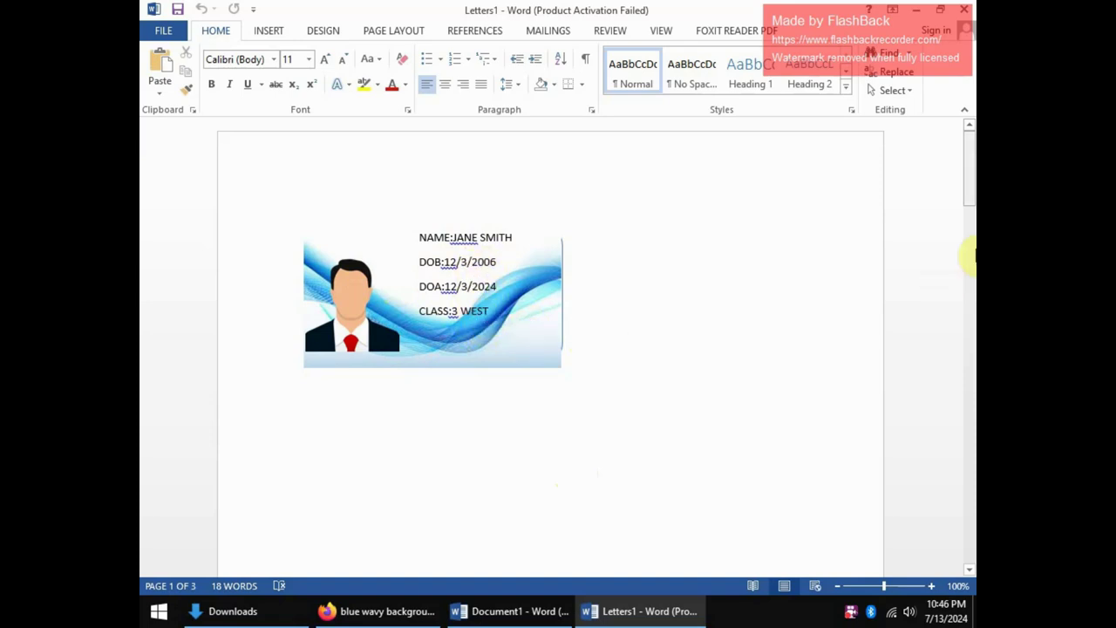
{"action": "left_click_drag", "start_coordinate": [967, 187], "coordinate": [969, 326]}
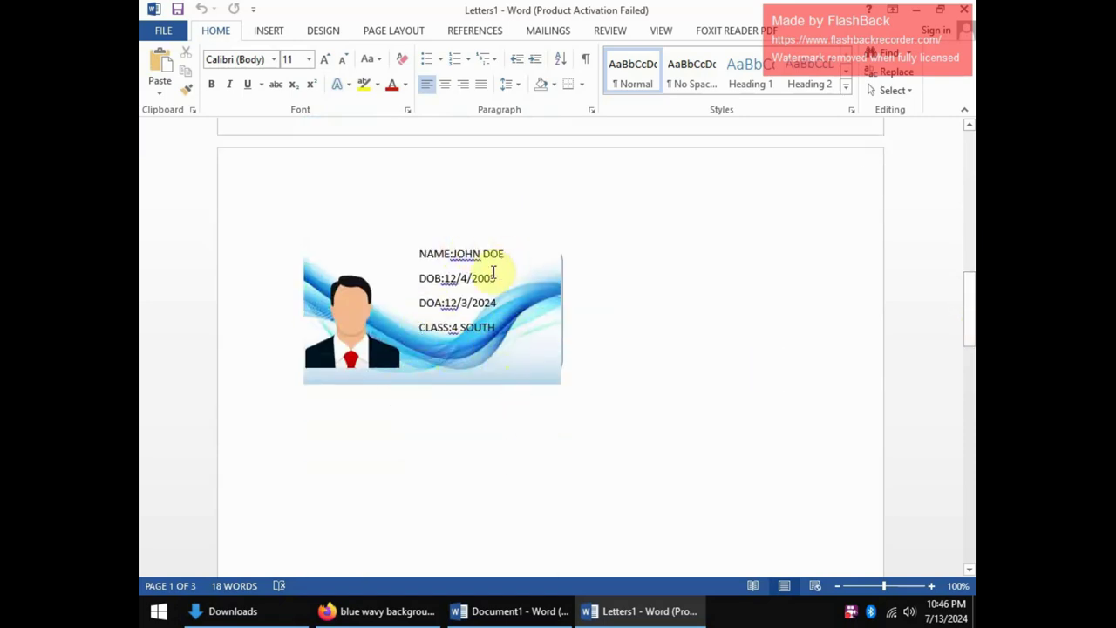
{"action": "left_click_drag", "start_coordinate": [969, 294], "coordinate": [968, 448]}
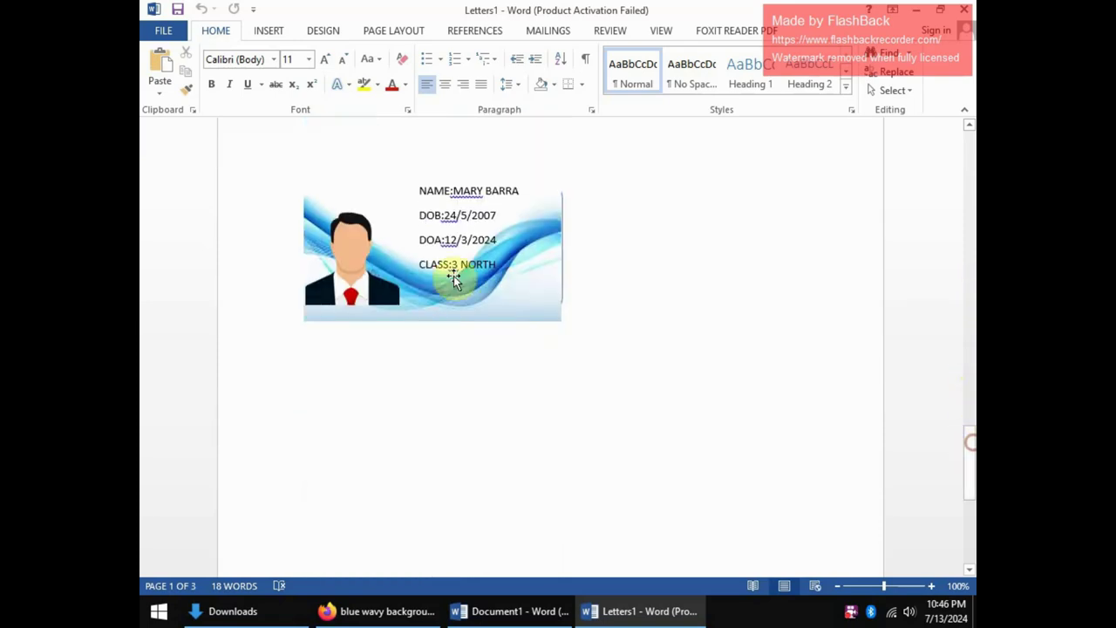